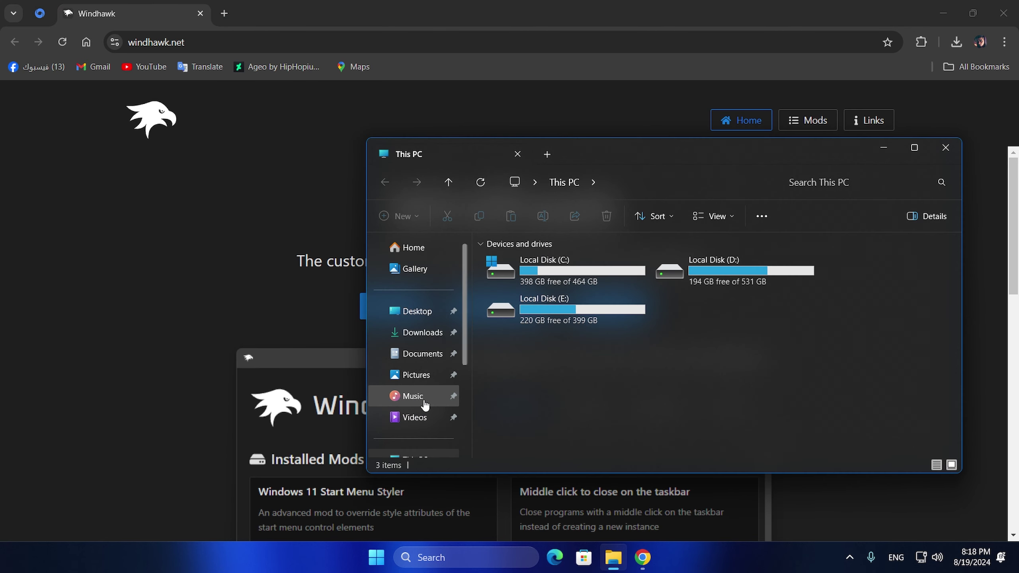
Open the System Protection settings through the properties of This PC.
{"action": "scroll", "coordinate": [434, 401], "scroll_direction": "down", "scroll_amount": 3}
{"action": "right_click", "coordinate": [408, 332]}
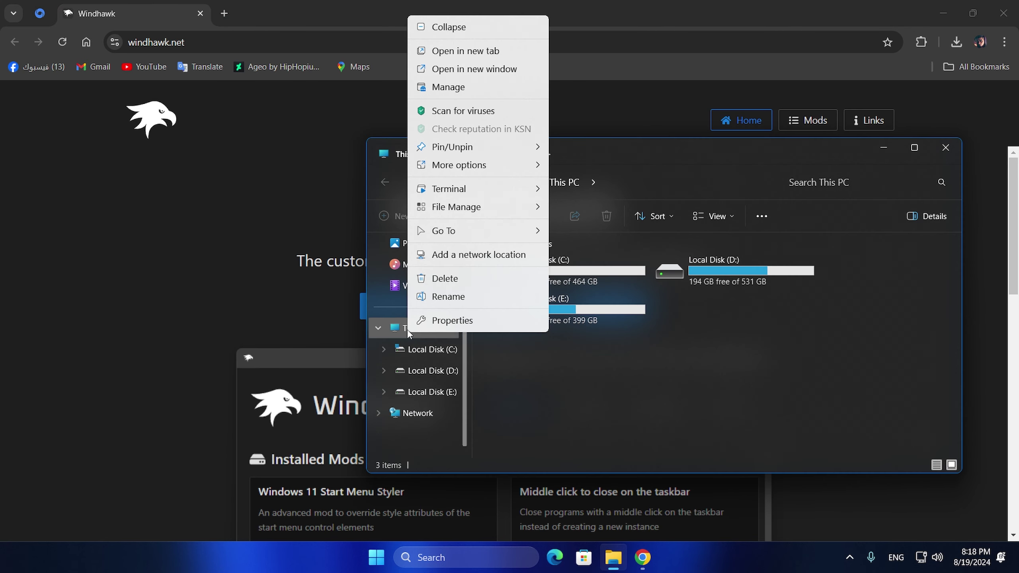
{"action": "left_click", "coordinate": [431, 321]}
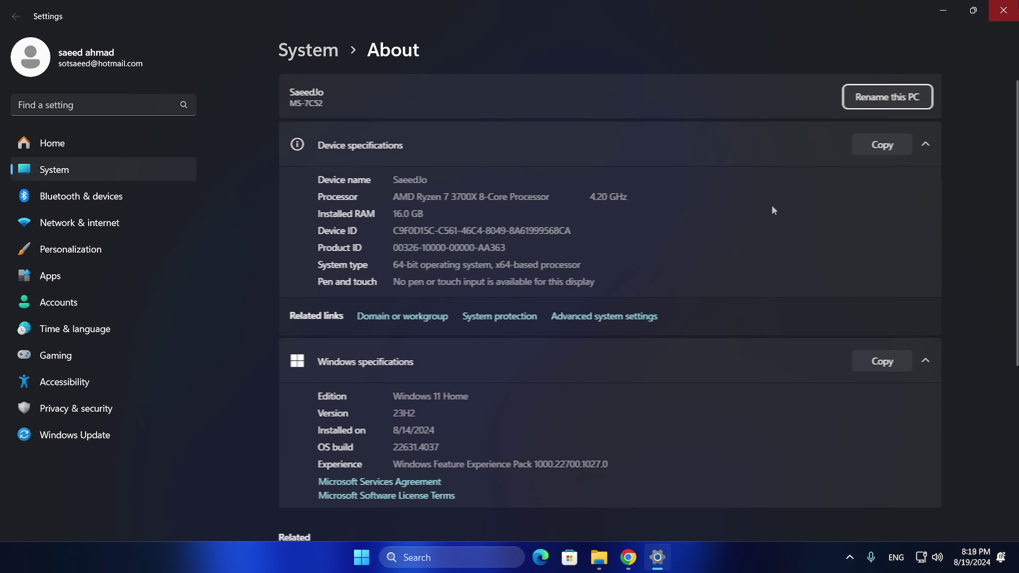
{"action": "left_click", "coordinate": [515, 319]}
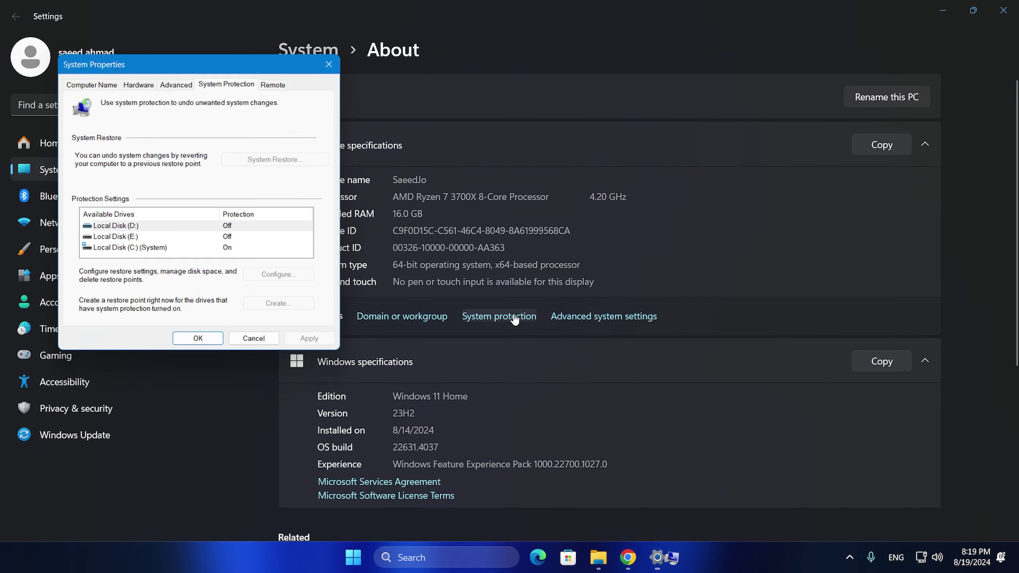
Create a restore point for the system drive, Local Disk (C:), with a short identifying description.
{"action": "left_click", "coordinate": [147, 252]}
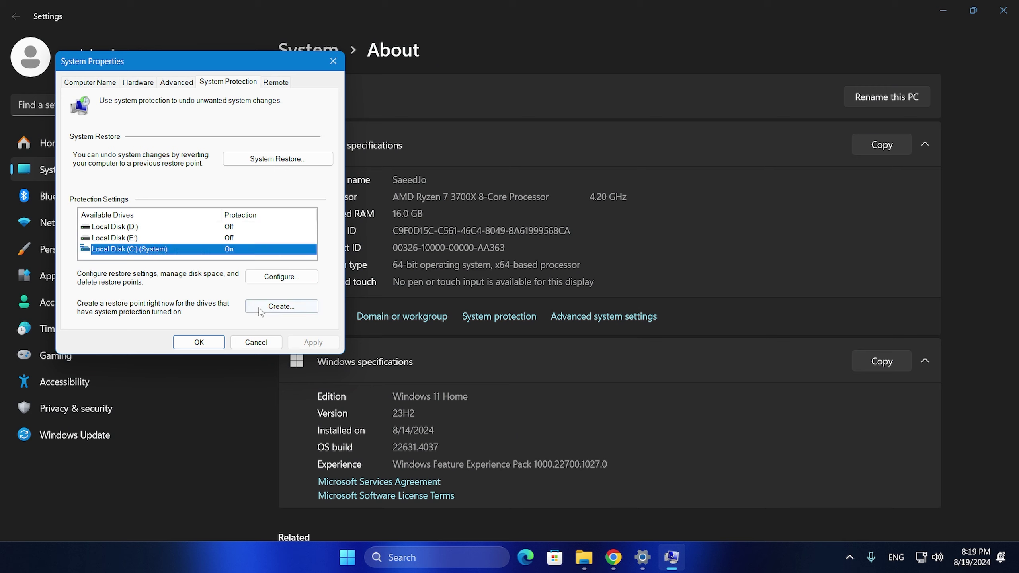
{"action": "left_click", "coordinate": [274, 313]}
{"action": "type", "text": "windows"}
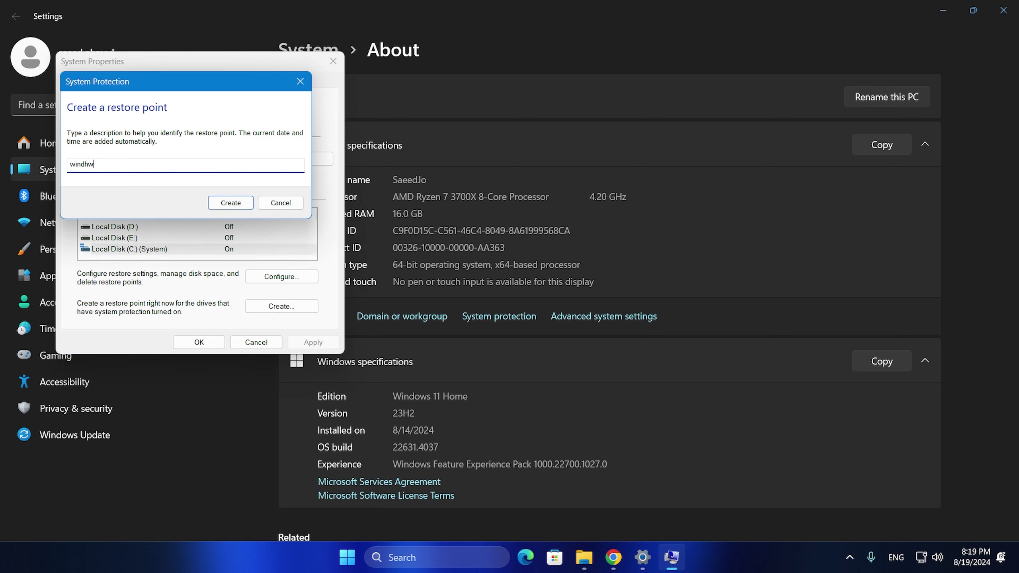
{"action": "left_click", "coordinate": [226, 201]}
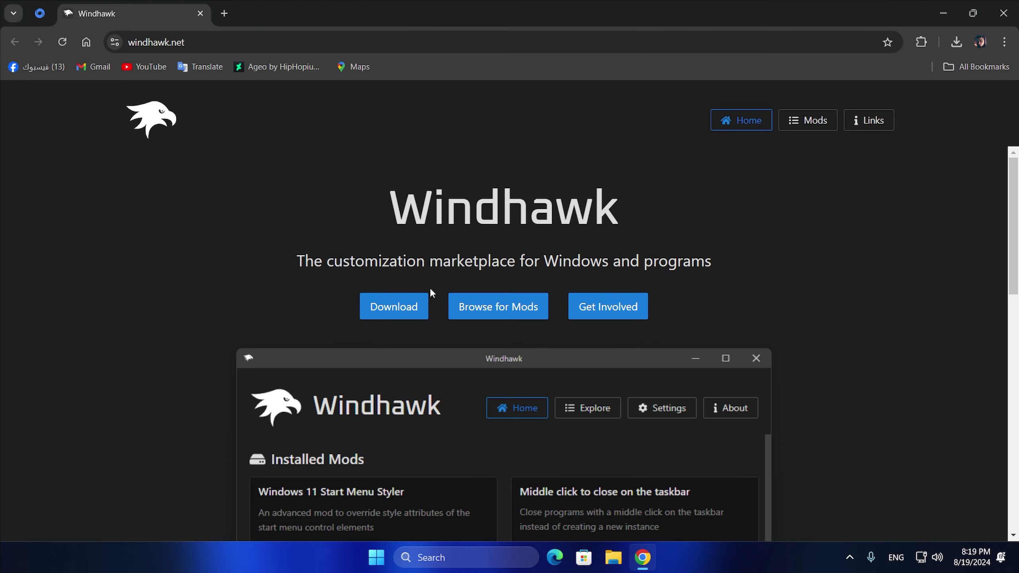
Download the Windhawk installer from windhawk.net, run it and accept English as the installer language.
{"action": "left_click", "coordinate": [412, 309]}
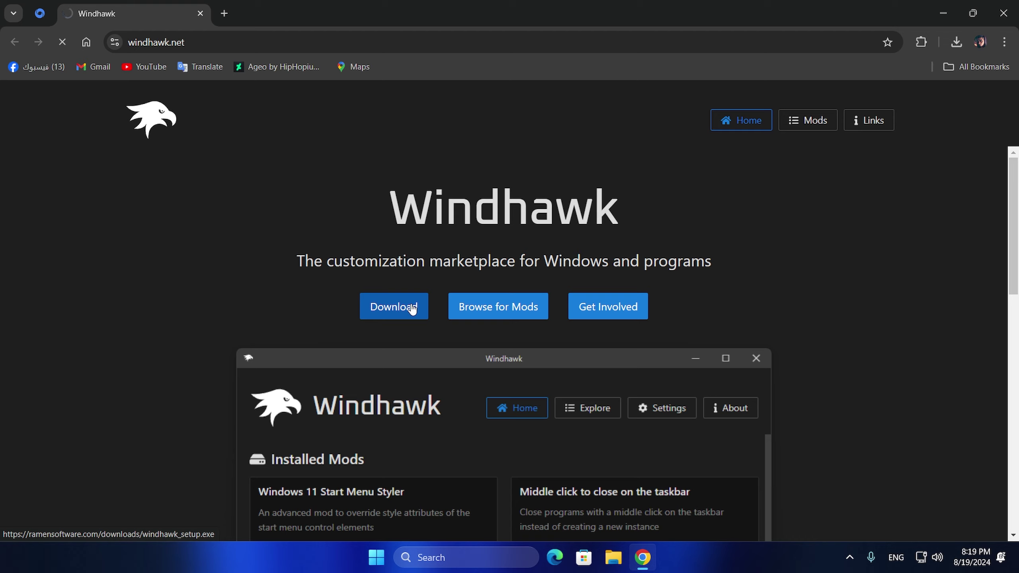
{"action": "left_click", "coordinate": [497, 334]}
{"action": "left_click", "coordinate": [405, 320]}
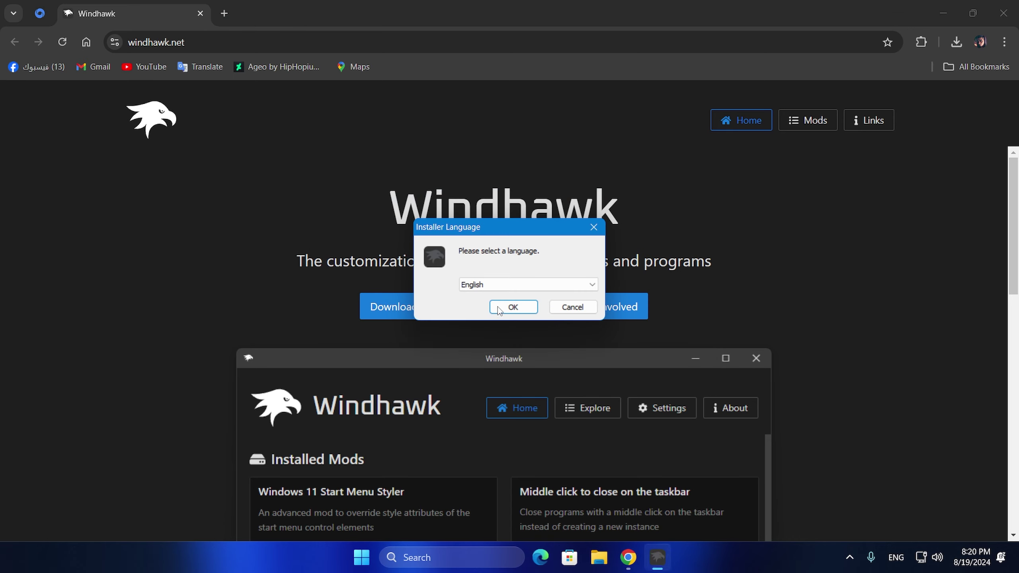
{"action": "left_click", "coordinate": [504, 307]}
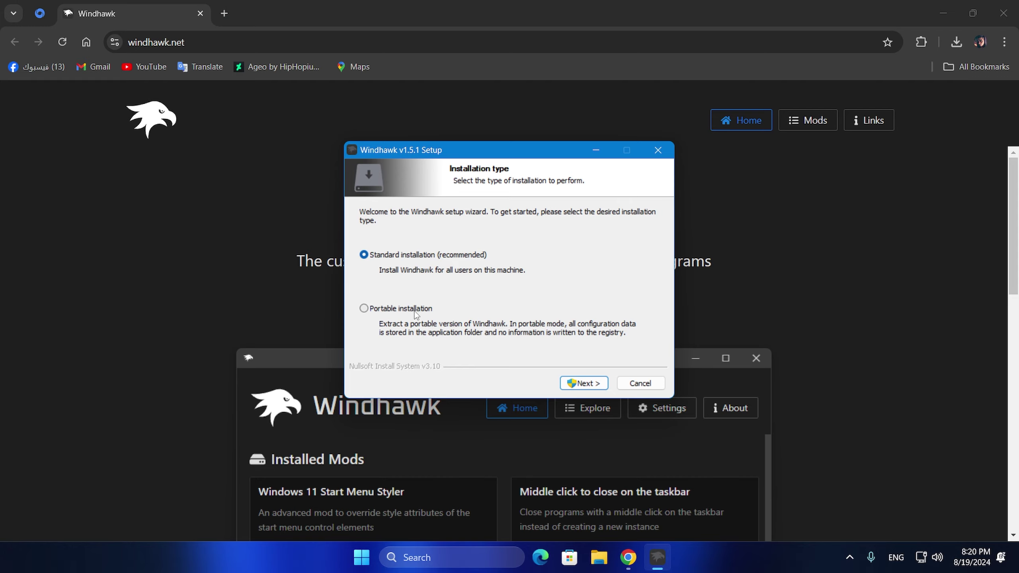
Install Windhawk as a standard installation in C:\Program Files\Windhawk without the desktop shortcut, and run it on completion.
{"action": "left_click", "coordinate": [586, 384]}
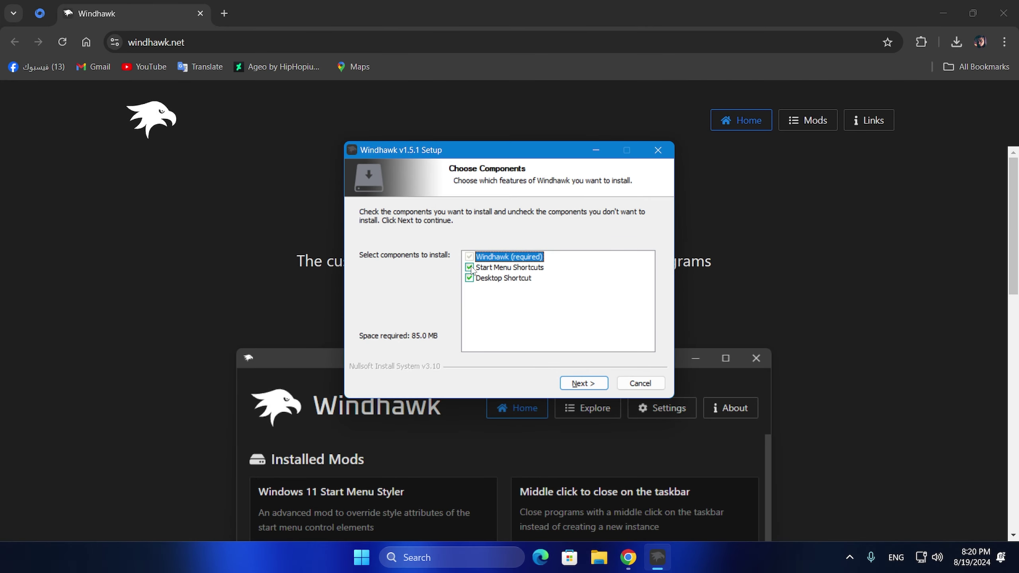
{"action": "left_click", "coordinate": [472, 280]}
{"action": "left_click", "coordinate": [583, 382]}
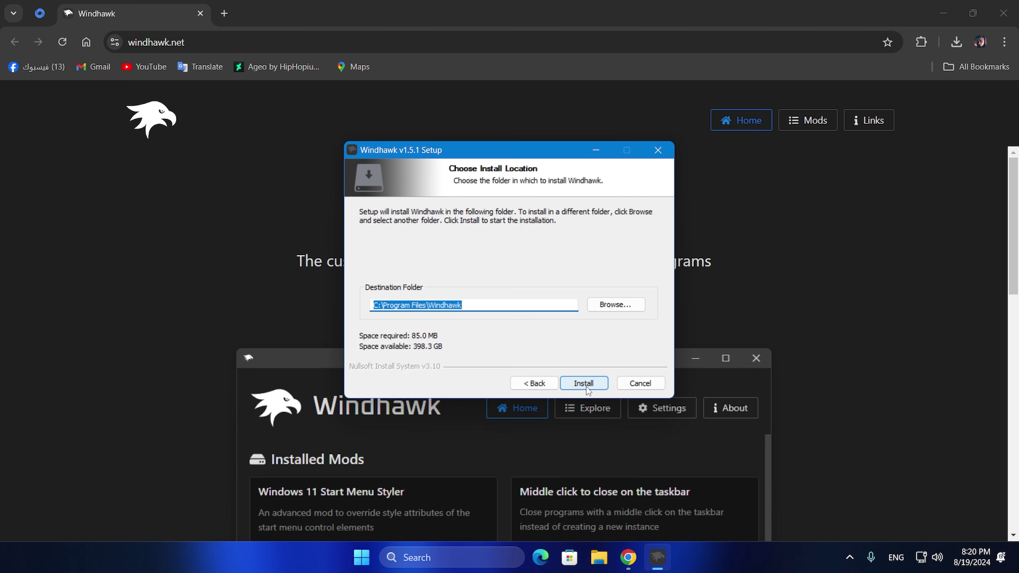
{"action": "left_click", "coordinate": [584, 383]}
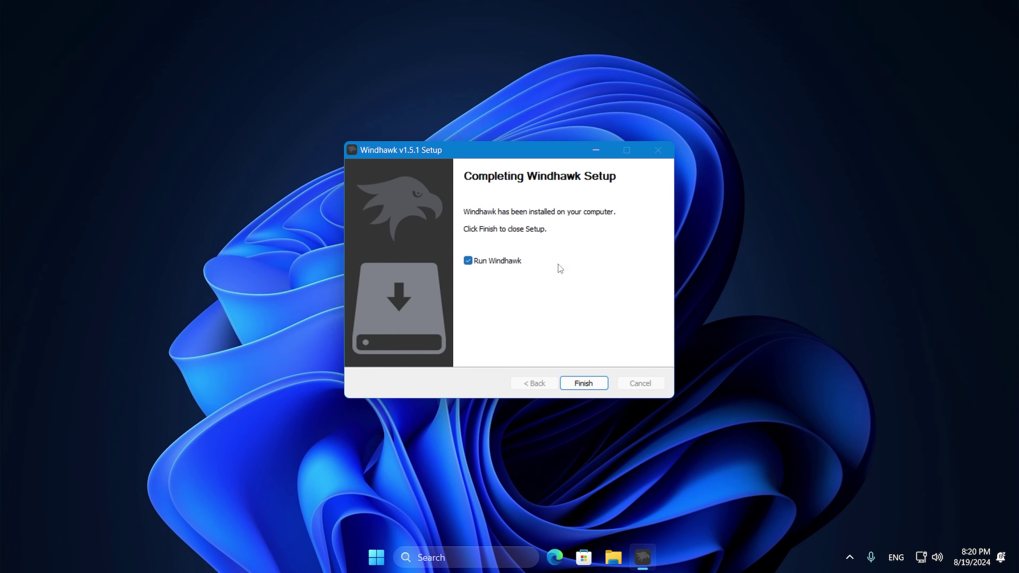
{"action": "left_click", "coordinate": [592, 382]}
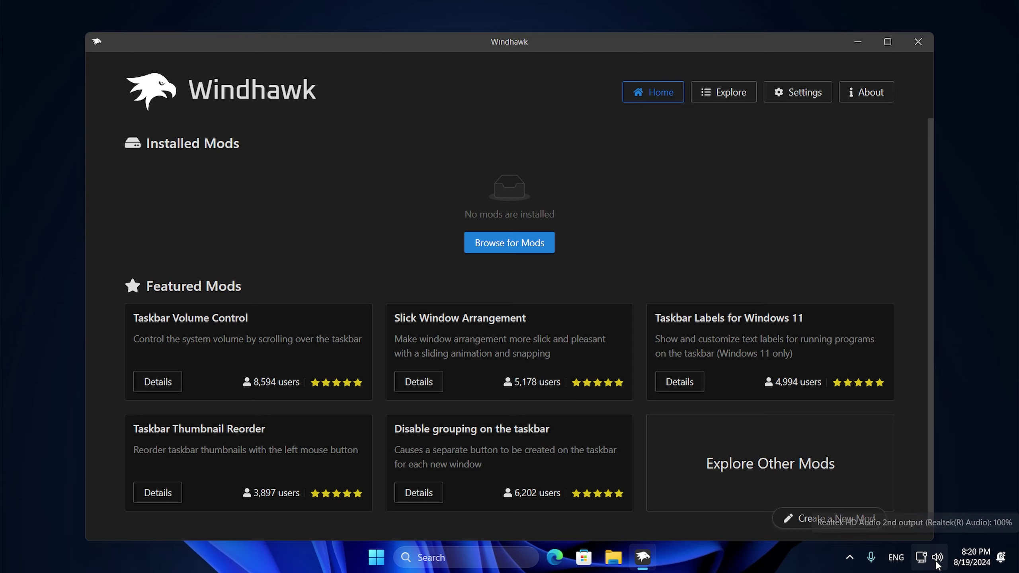
Lower and raise the system volume by scrolling over the speaker icon in the taskbar's tray.
{"action": "scroll", "coordinate": [730, 514], "scroll_direction": "down", "scroll_amount": 12}
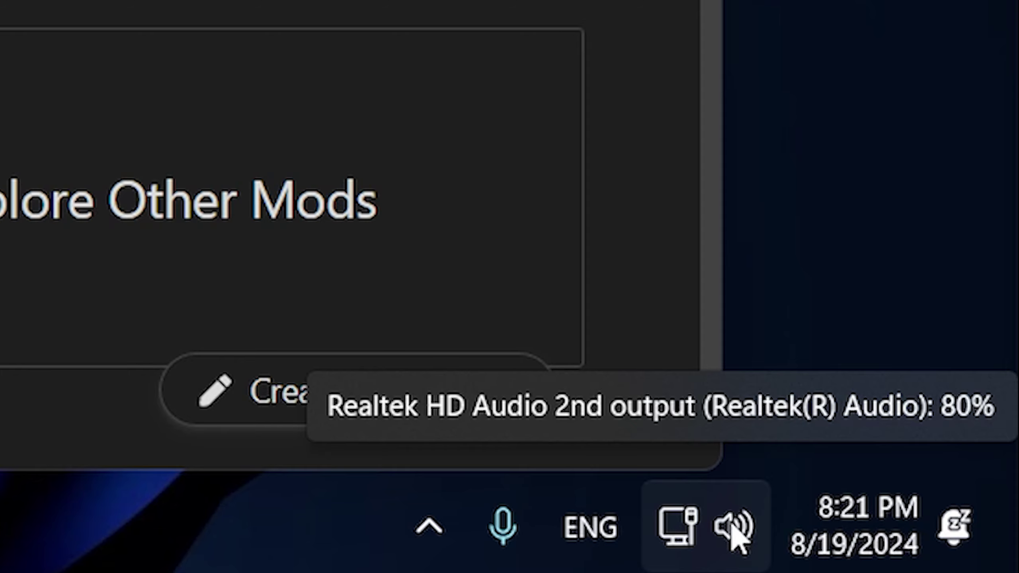
{"action": "scroll", "coordinate": [735, 521], "scroll_direction": "down", "scroll_amount": 5}
{"action": "scroll", "coordinate": [736, 522], "scroll_direction": "up", "scroll_amount": 19}
{"action": "scroll", "coordinate": [737, 522], "scroll_direction": "up", "scroll_amount": 1}
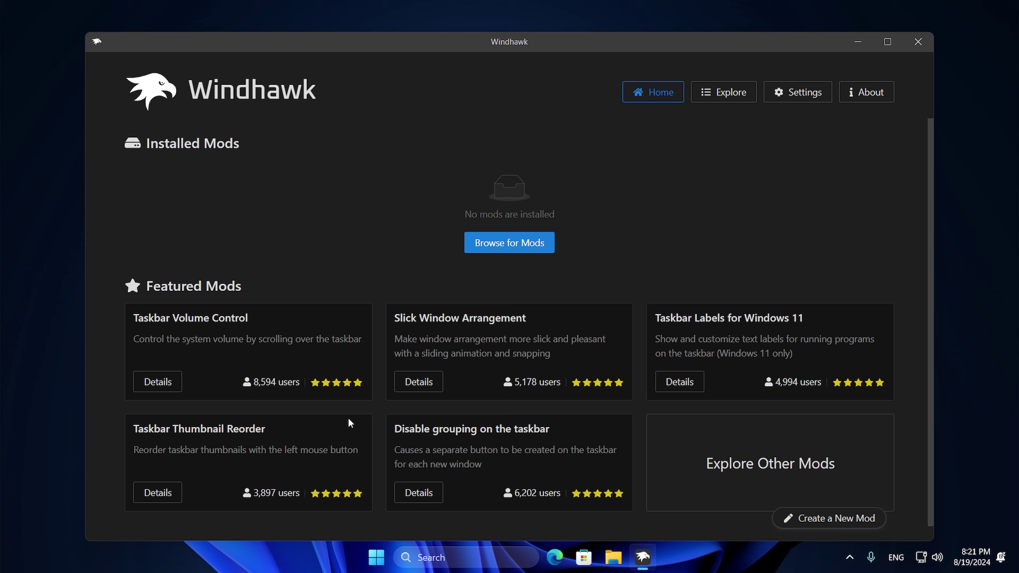
Install the featured Taskbar Volume Control mod in Windhawk, accepting the risk.
{"action": "left_click", "coordinate": [163, 382]}
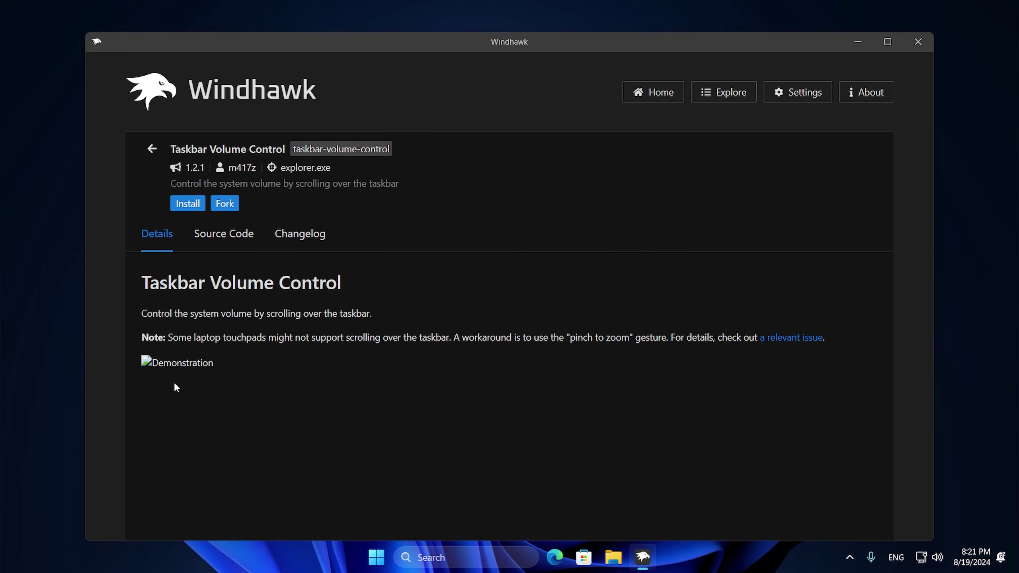
{"action": "left_click", "coordinate": [186, 206]}
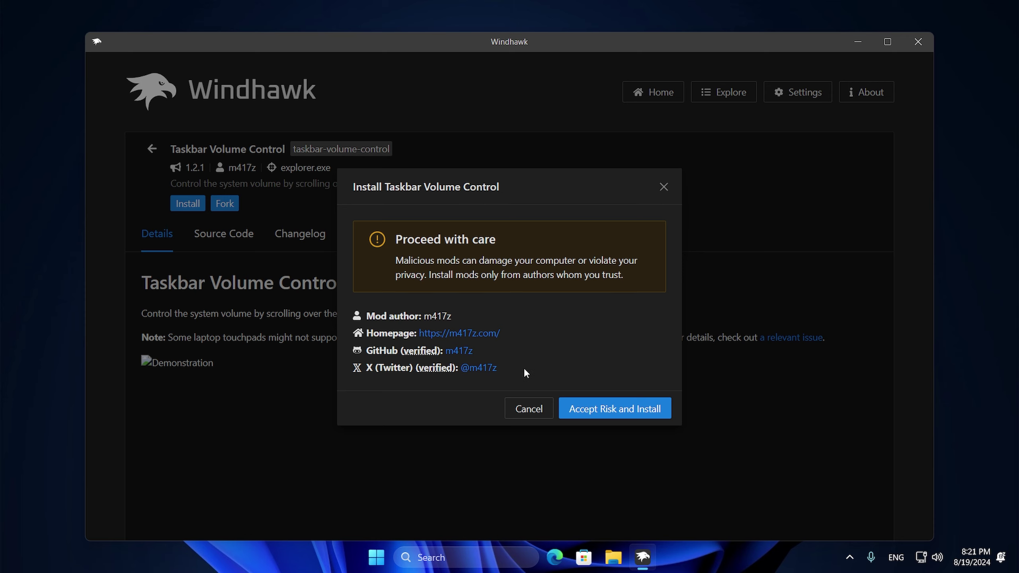
{"action": "left_click", "coordinate": [583, 404]}
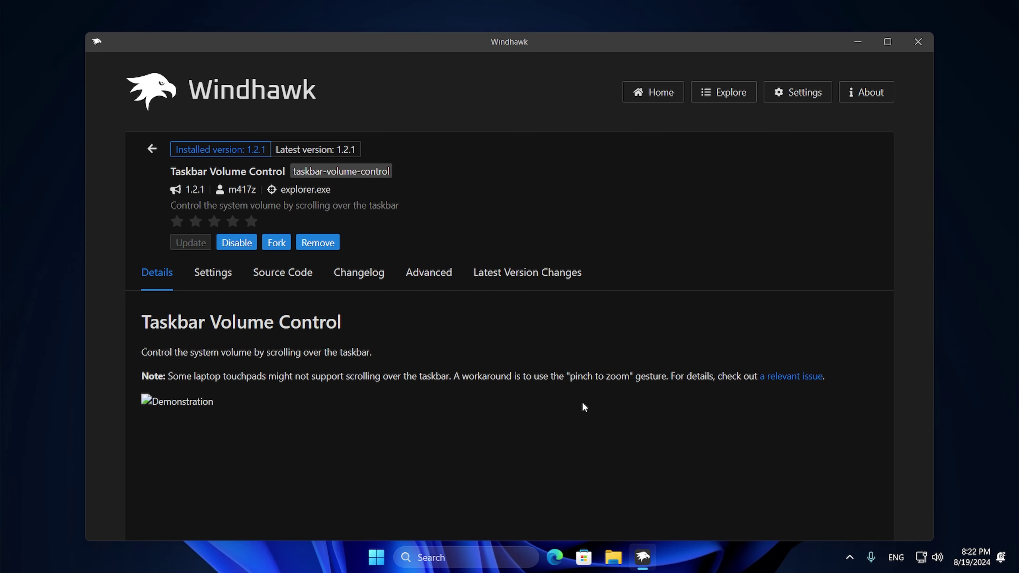
Test the Taskbar Volume Control mod by raising and lowering the volume over an empty area of the taskbar.
{"action": "scroll", "coordinate": [696, 566], "scroll_direction": "up", "scroll_amount": 3}
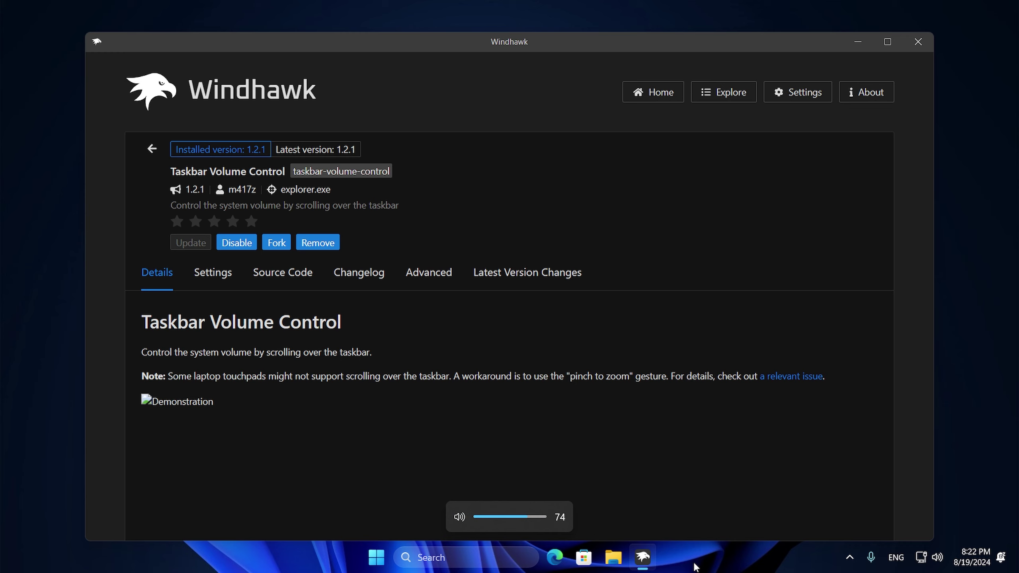
{"action": "scroll", "coordinate": [695, 567], "scroll_direction": "up", "scroll_amount": 8}
{"action": "scroll", "coordinate": [695, 566], "scroll_direction": "down", "scroll_amount": 4}
{"action": "scroll", "coordinate": [694, 566], "scroll_direction": "up", "scroll_amount": 5}
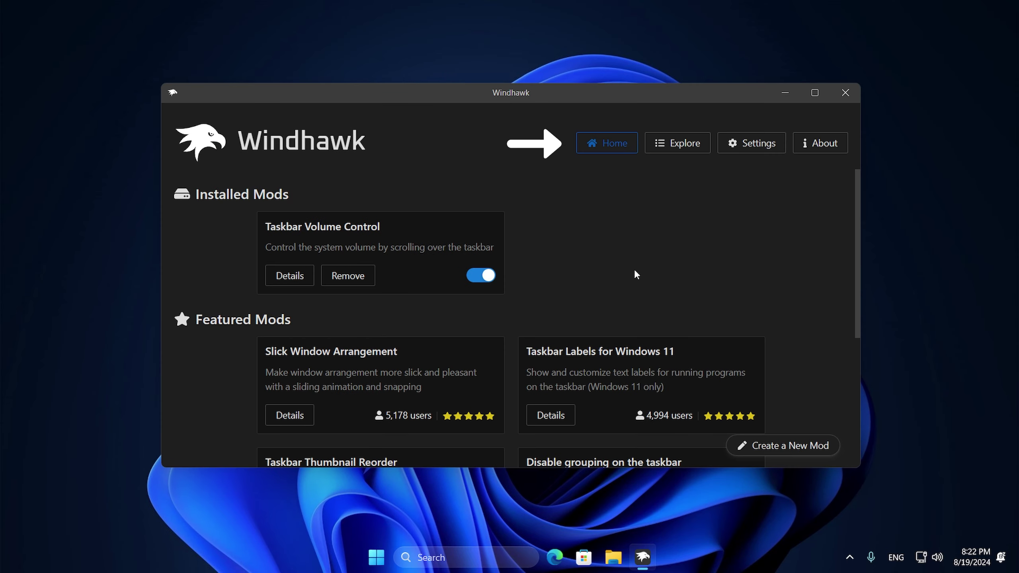
Turn the installed Taskbar Volume Control mod off and back on to compare scrolling over the taskbar.
{"action": "left_click", "coordinate": [476, 276]}
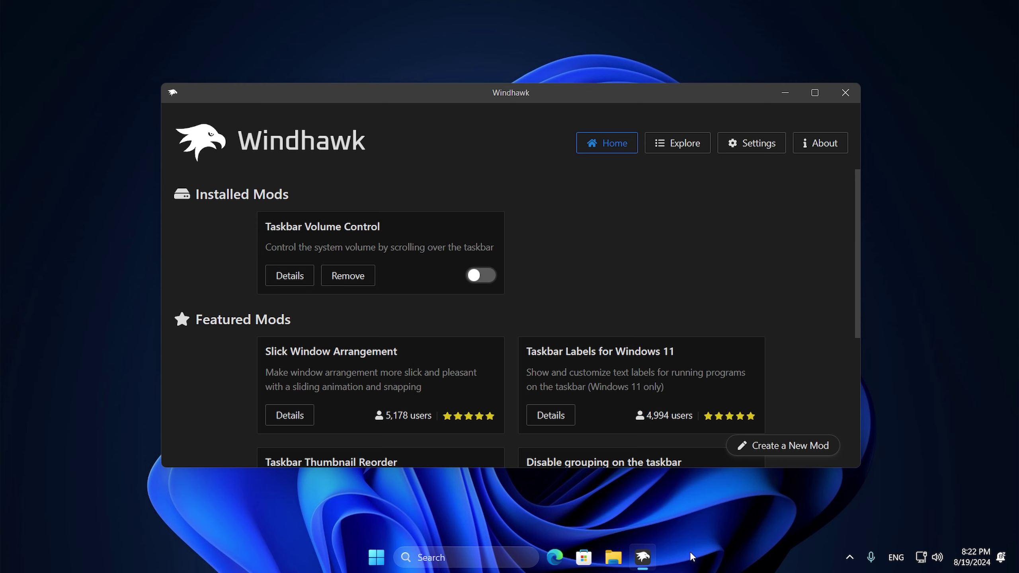
{"action": "left_click", "coordinate": [486, 280]}
{"action": "scroll", "coordinate": [677, 566], "scroll_direction": "up", "scroll_amount": 2}
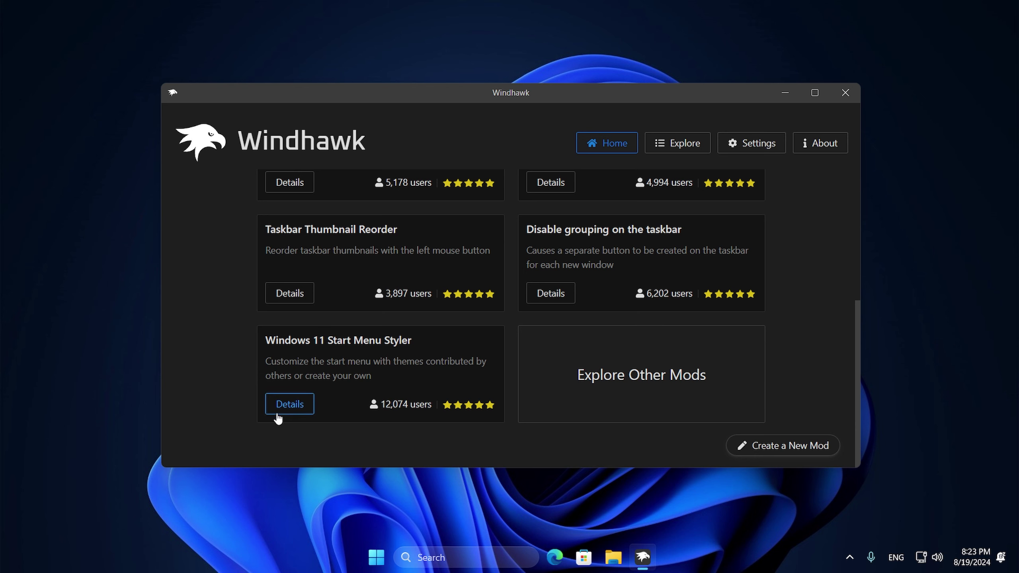
Open the details of the Windows 11 Start Menu Styler mod and look through its theme previews.
{"action": "left_click", "coordinate": [289, 404]}
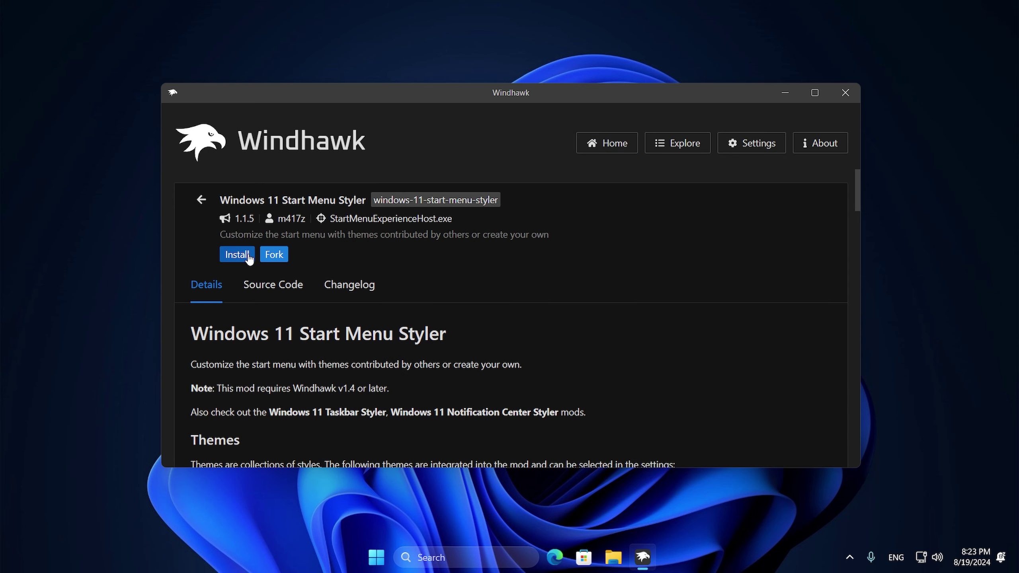
{"action": "scroll", "coordinate": [250, 261], "scroll_direction": "down", "scroll_amount": 10}
{"action": "scroll", "coordinate": [248, 265], "scroll_direction": "down", "scroll_amount": 3}
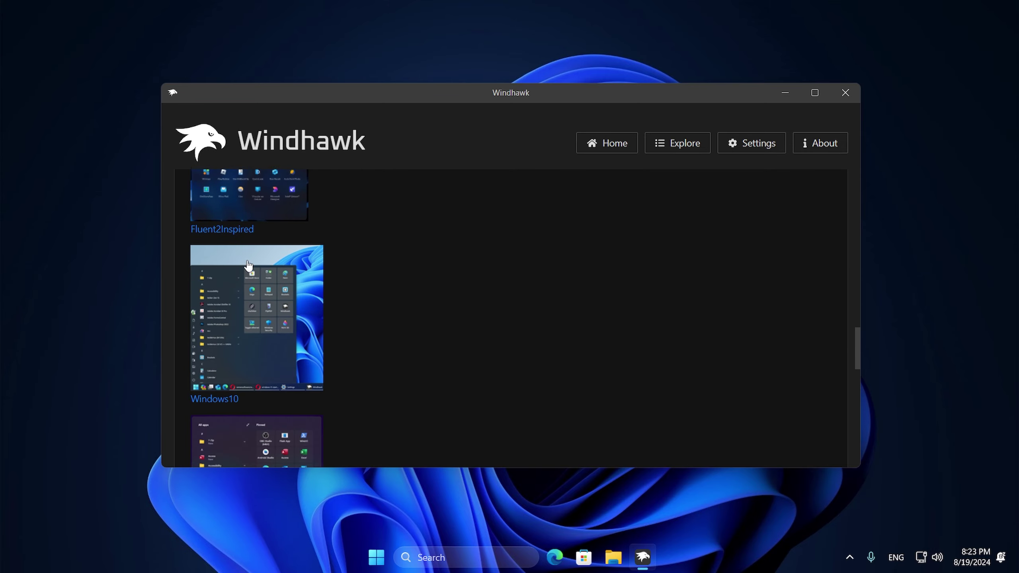
{"action": "scroll", "coordinate": [248, 266], "scroll_direction": "up", "scroll_amount": 8}
{"action": "scroll", "coordinate": [248, 266], "scroll_direction": "up", "scroll_amount": 5}
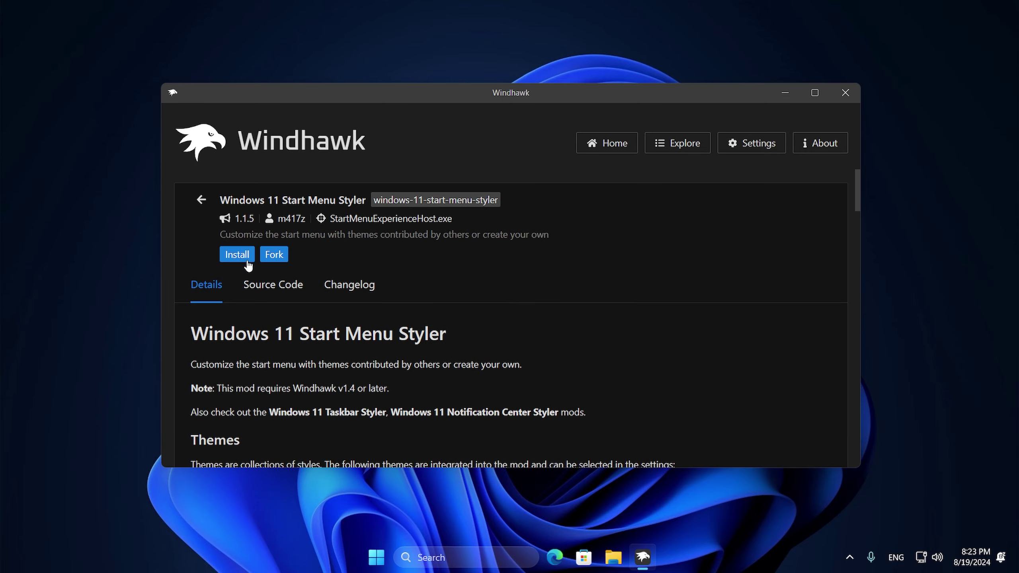
Install the Windows 11 Start Menu Styler mod, accepting the risk, and check how the Start menu looks.
{"action": "left_click", "coordinate": [241, 256]}
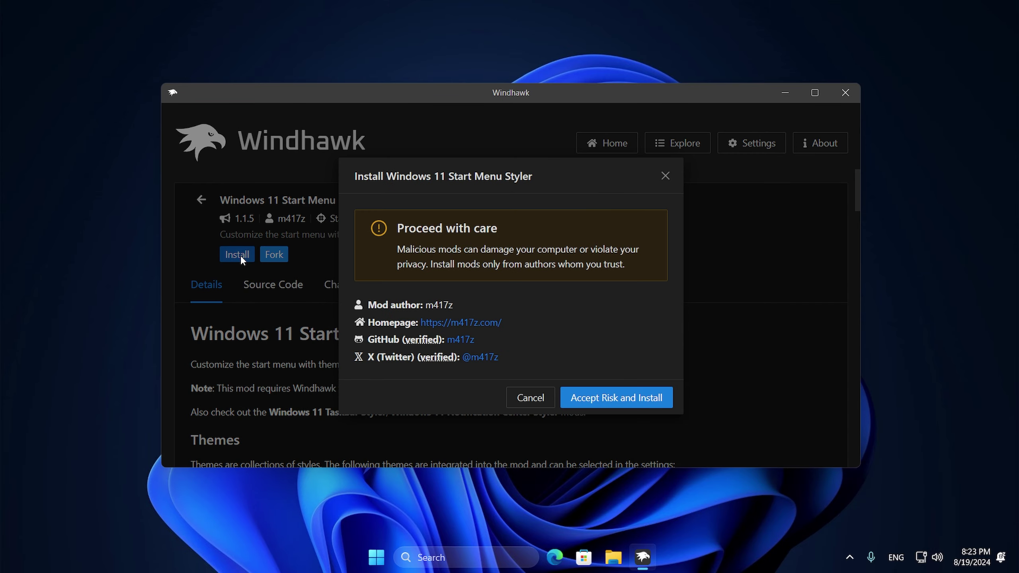
{"action": "left_click", "coordinate": [633, 399]}
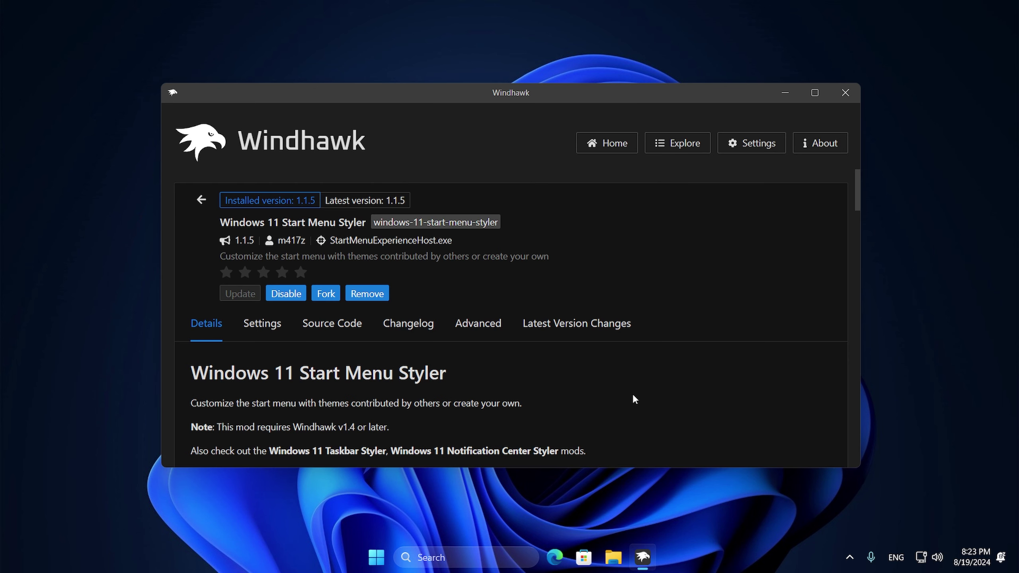
{"action": "left_click", "coordinate": [377, 557]}
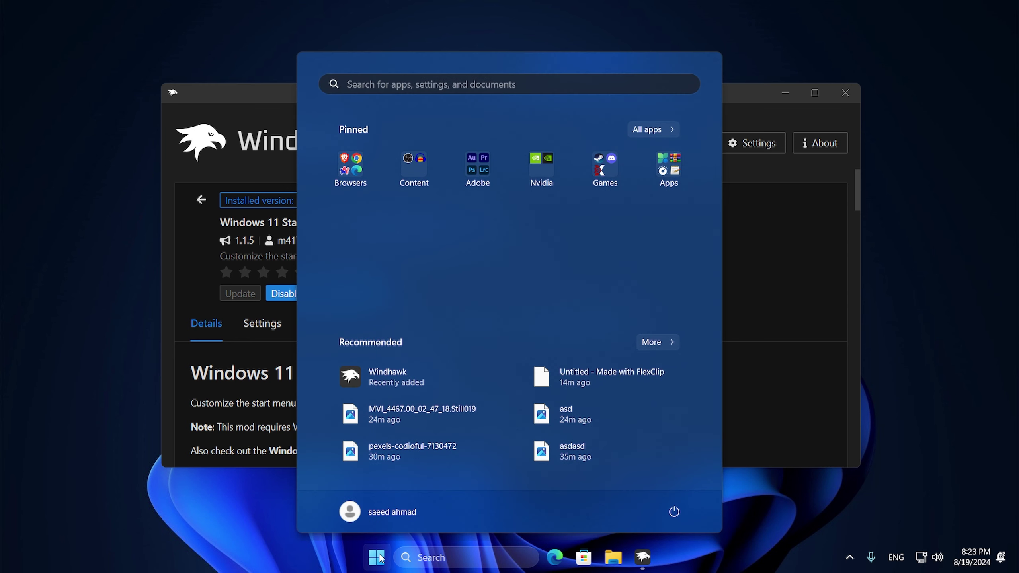
{"action": "left_click", "coordinate": [377, 557]}
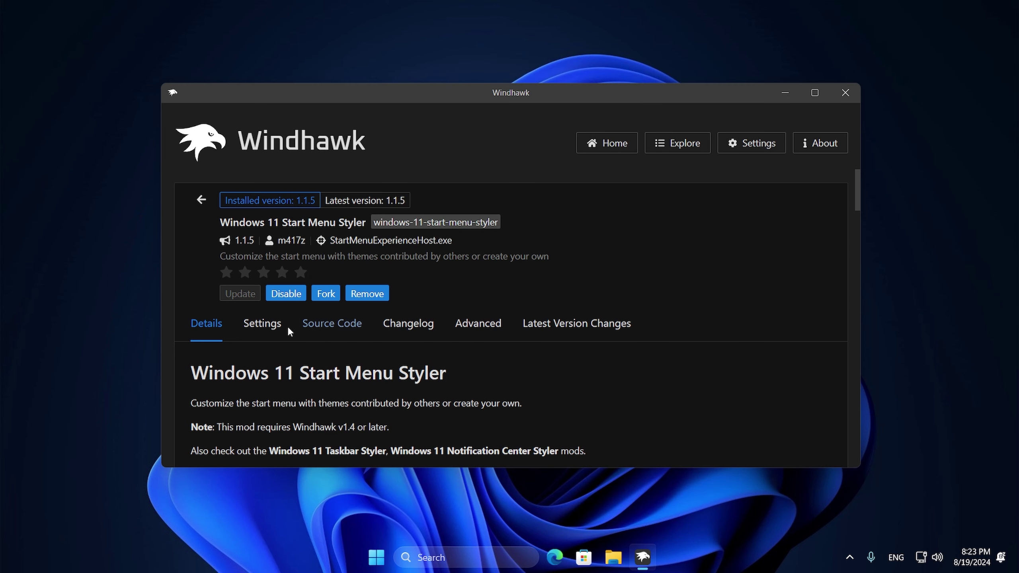
Set the Start Menu Styler's theme to SideBySide, save the mod settings and check the Start menu.
{"action": "left_click", "coordinate": [264, 325]}
{"action": "scroll", "coordinate": [330, 373], "scroll_direction": "down", "scroll_amount": 5}
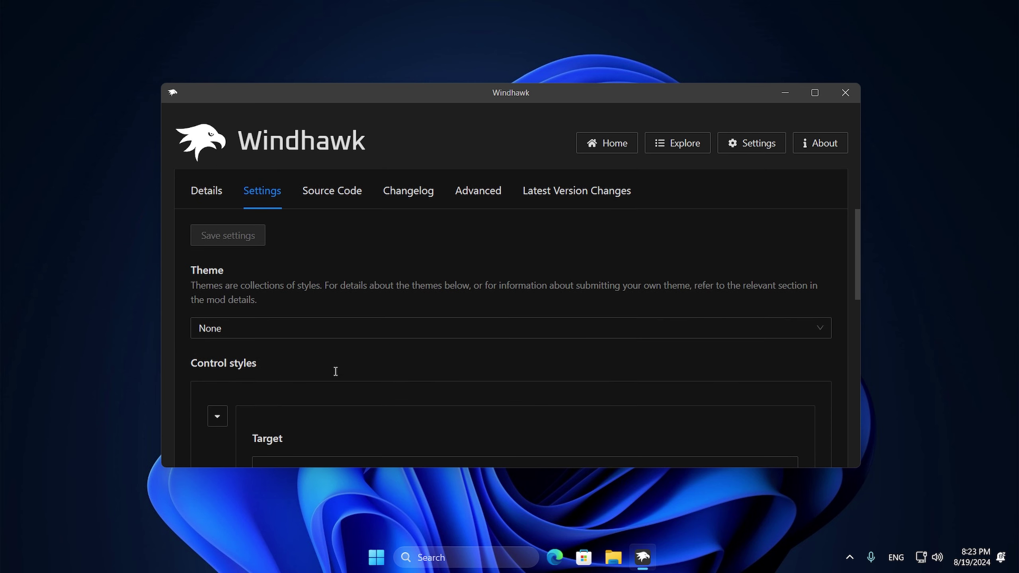
{"action": "left_click", "coordinate": [312, 337]}
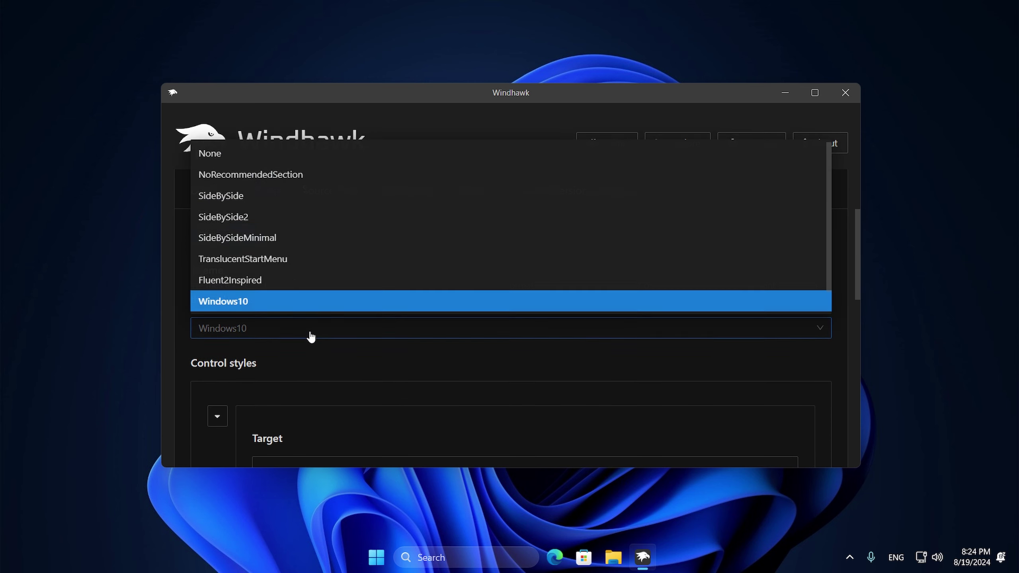
{"action": "left_click", "coordinate": [286, 195]}
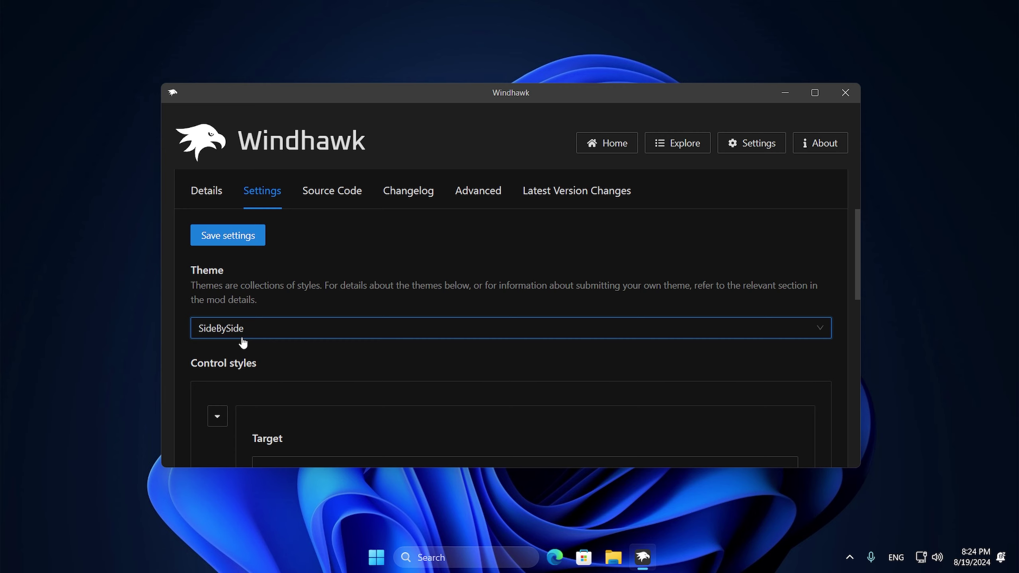
{"action": "left_click", "coordinate": [229, 237]}
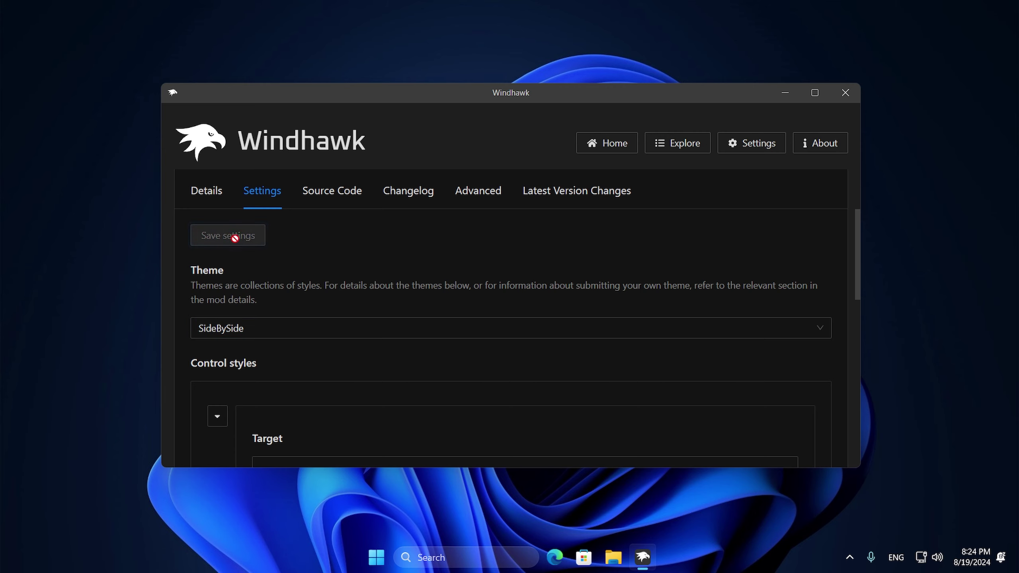
{"action": "left_click", "coordinate": [372, 554]}
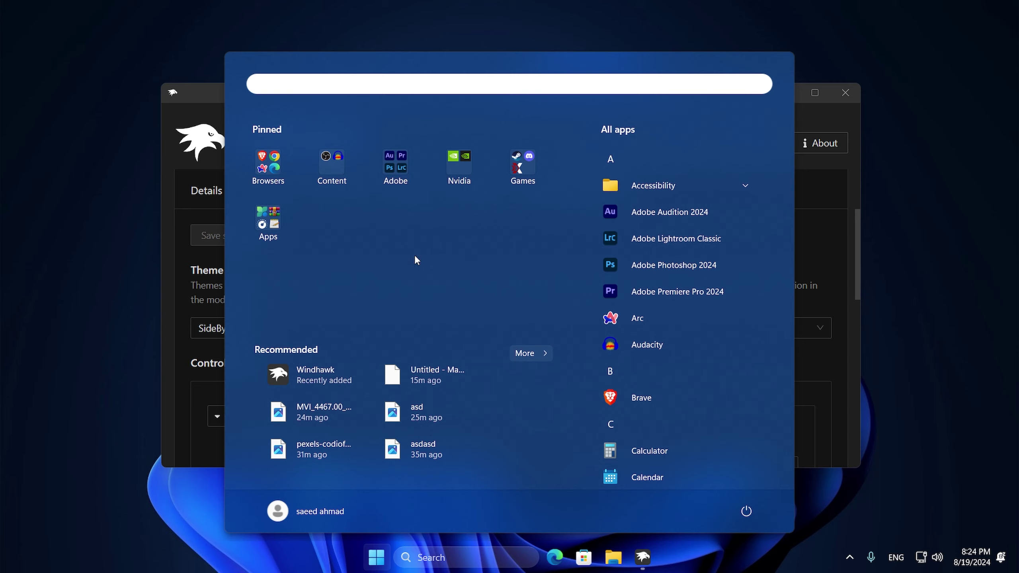
{"action": "left_click", "coordinate": [372, 558]}
Set the Start Menu Styler's theme to SideBySide2, save the mod settings and check the Start menu.
{"action": "left_click", "coordinate": [236, 333]}
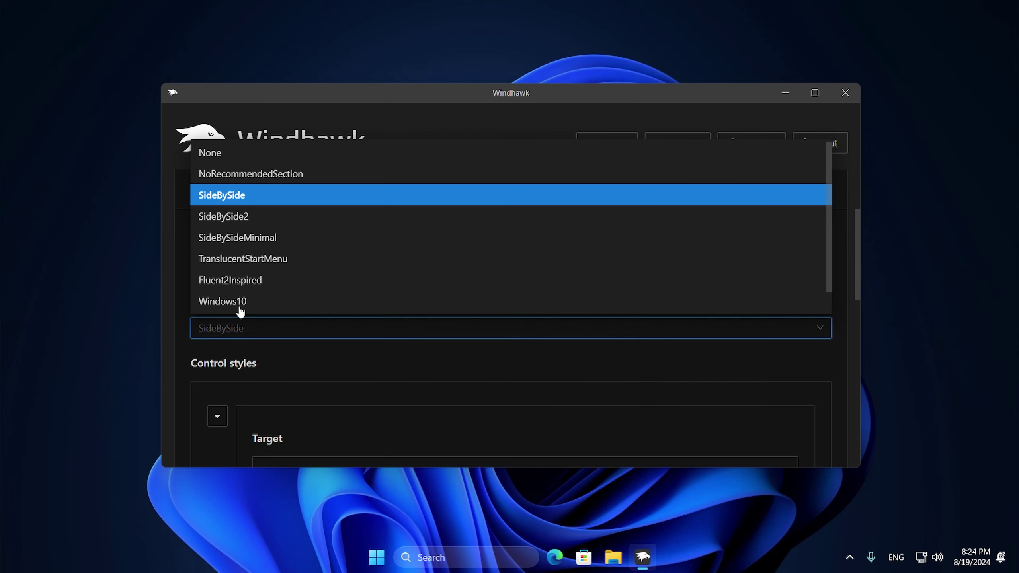
{"action": "left_click", "coordinate": [246, 218]}
{"action": "left_click", "coordinate": [243, 236]}
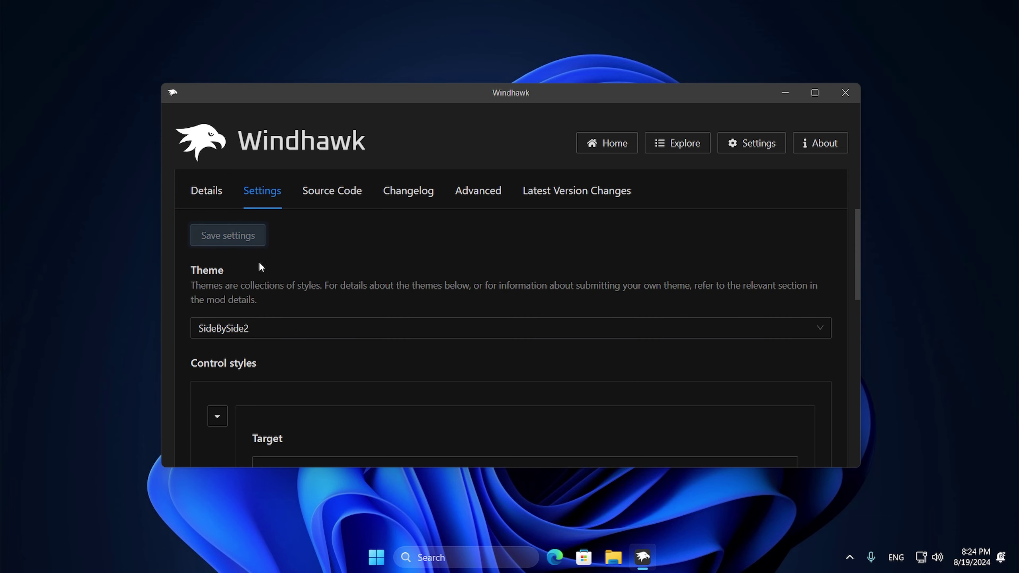
{"action": "left_click", "coordinate": [374, 556]}
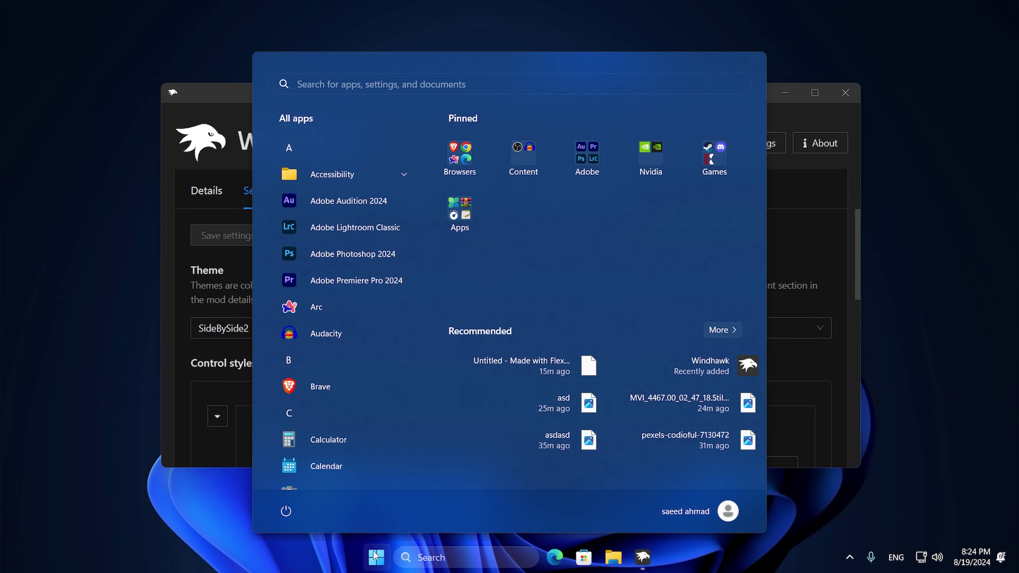
{"action": "left_click", "coordinate": [375, 556]}
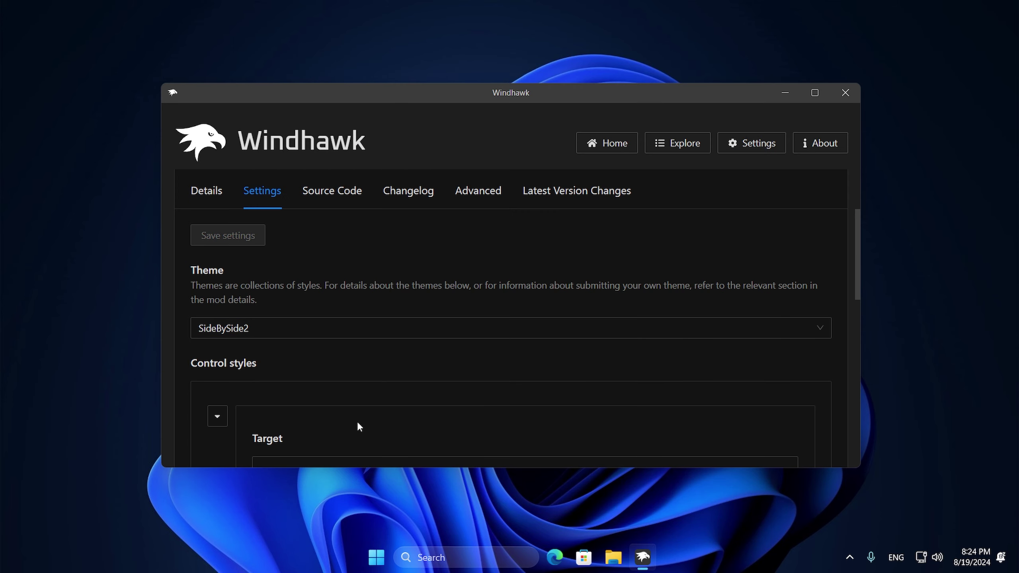
Set the Start Menu Styler's theme to SideBySideMinimal, save the mod settings and check the Start menu.
{"action": "left_click", "coordinate": [219, 333]}
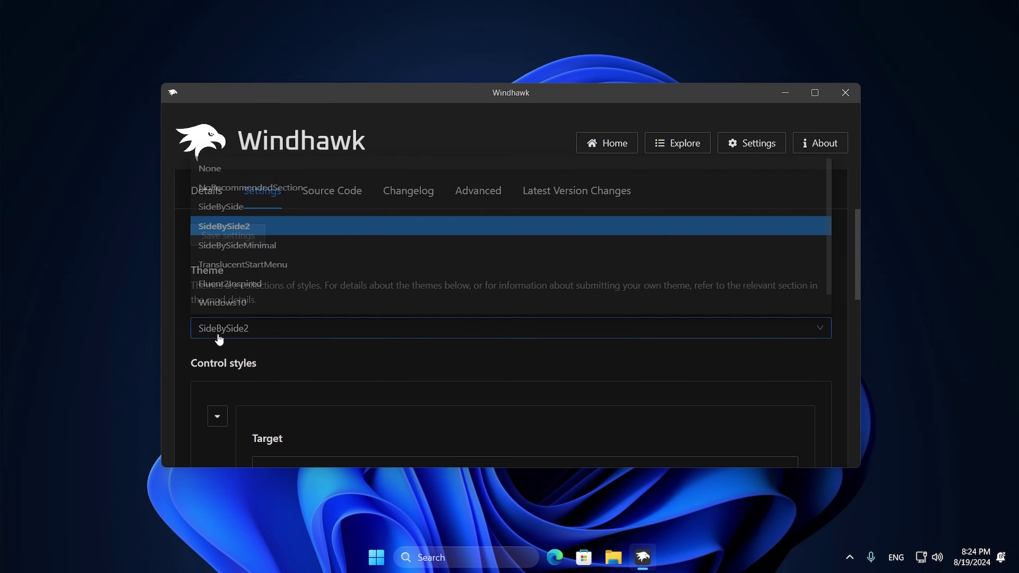
{"action": "left_click", "coordinate": [239, 246]}
{"action": "left_click", "coordinate": [236, 236]}
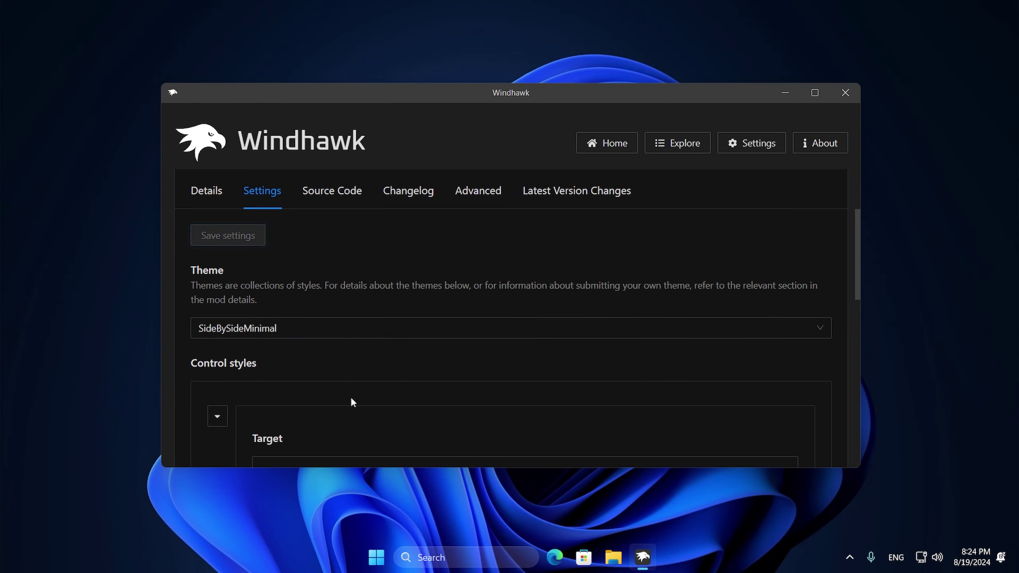
{"action": "left_click", "coordinate": [375, 558]}
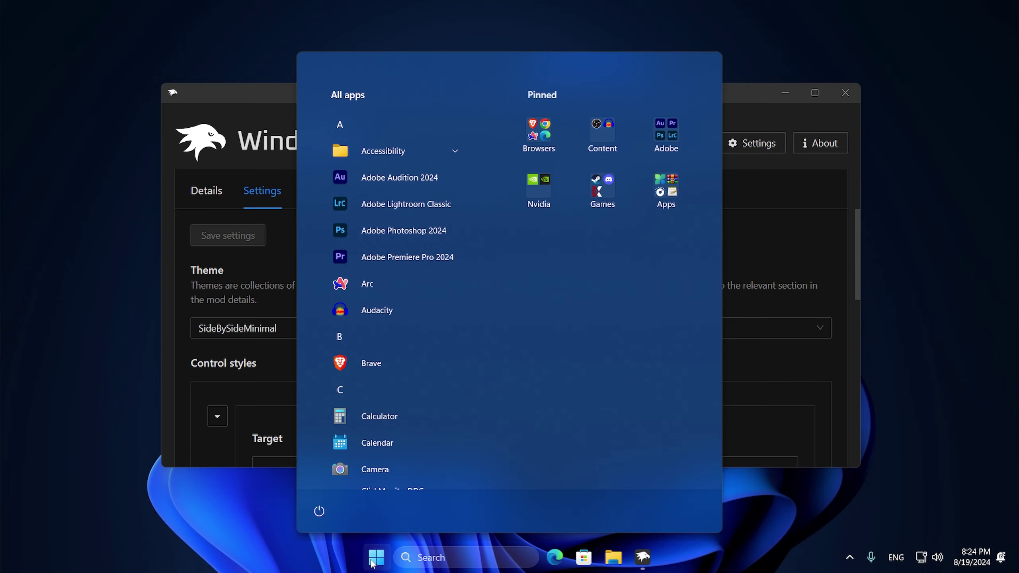
{"action": "left_click", "coordinate": [373, 562]}
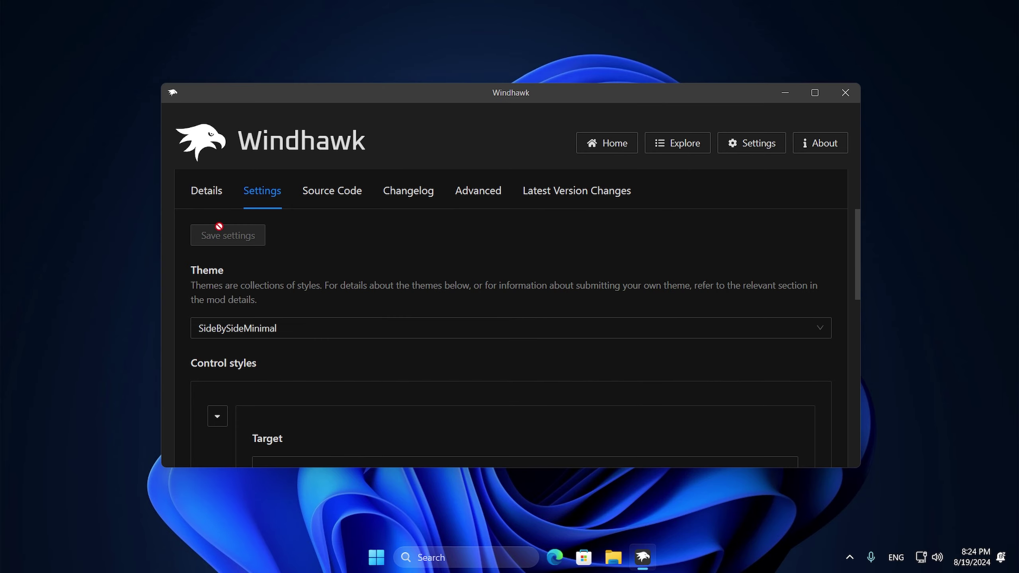
Apply and save the TranslucentStartMenu theme, and check the Start menu over the Windhawk window and over the bare desktop.
{"action": "left_click", "coordinate": [230, 328]}
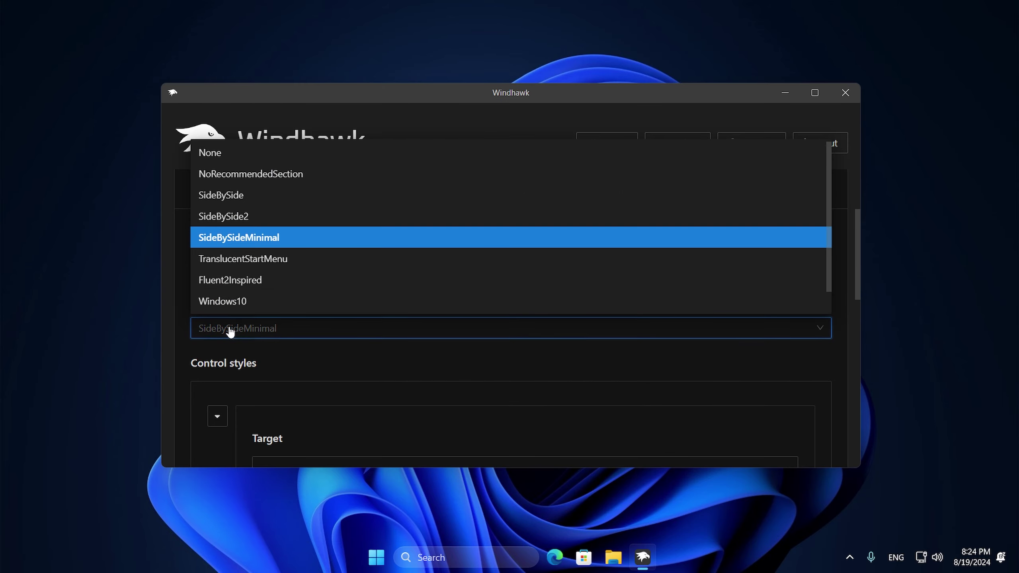
{"action": "left_click", "coordinate": [235, 259]}
{"action": "left_click", "coordinate": [223, 240]}
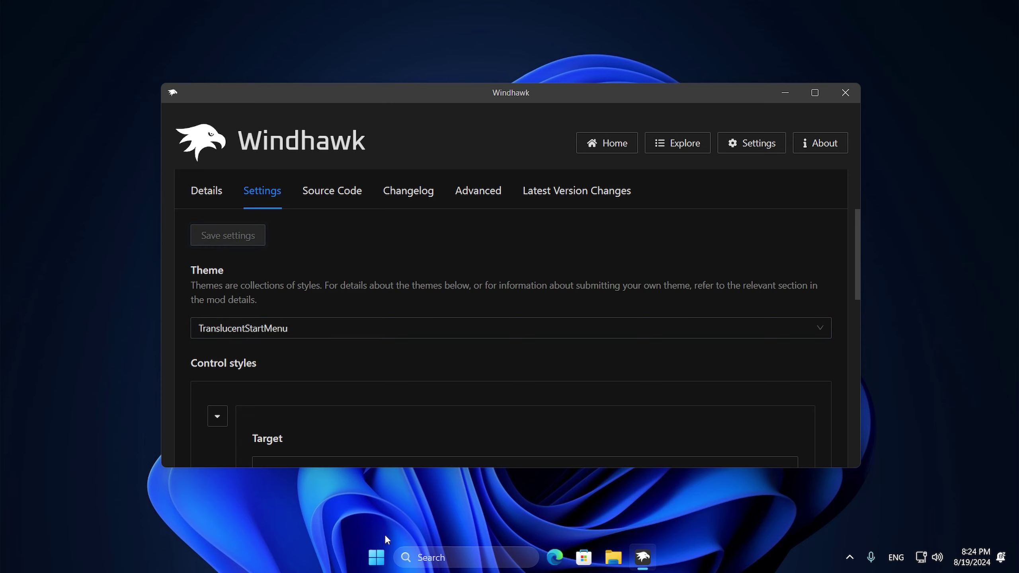
{"action": "left_click", "coordinate": [377, 557]}
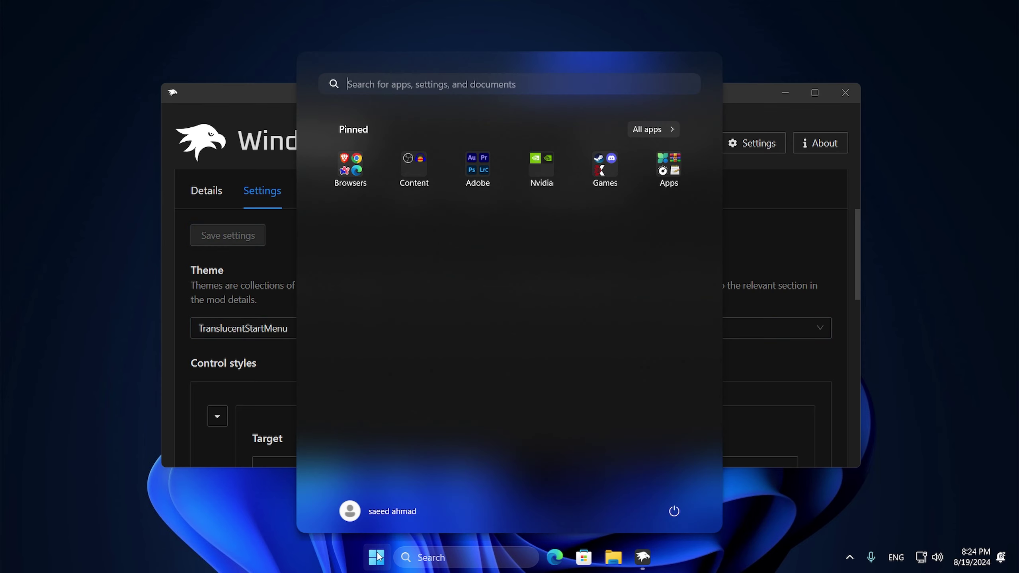
{"action": "left_click", "coordinate": [377, 557]}
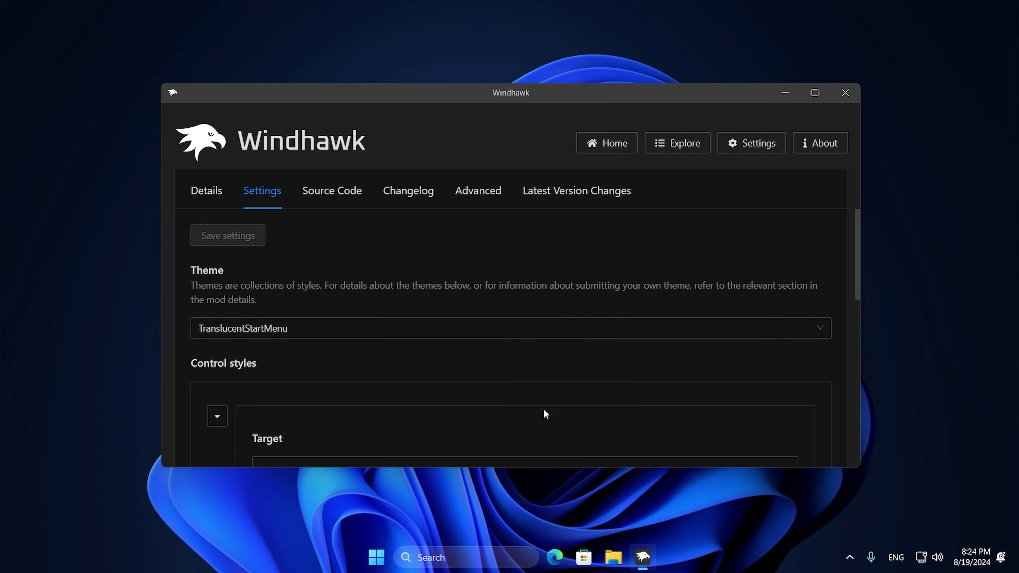
{"action": "left_click", "coordinate": [782, 94]}
{"action": "left_click", "coordinate": [376, 557]}
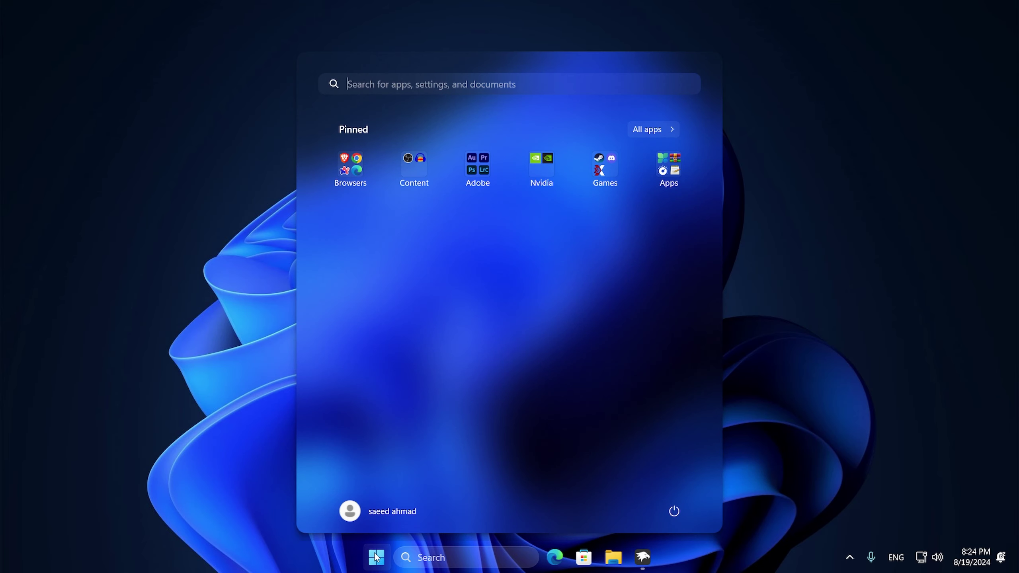
{"action": "left_click", "coordinate": [376, 557]}
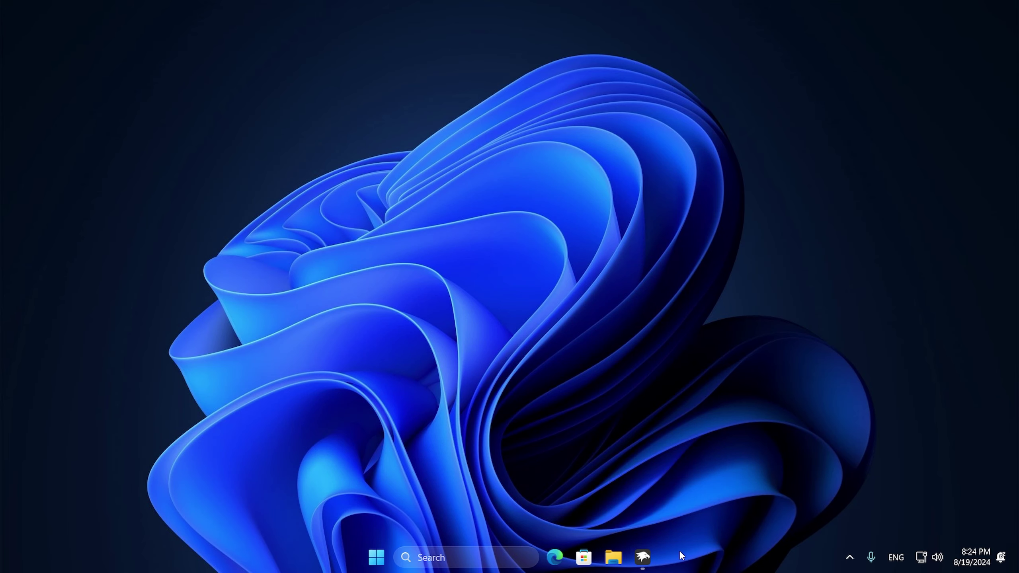
Lower the display scale in the system display settings and check the Start menu on the desktop.
{"action": "key", "text": "super+i"}
{"action": "left_click", "coordinate": [483, 193]}
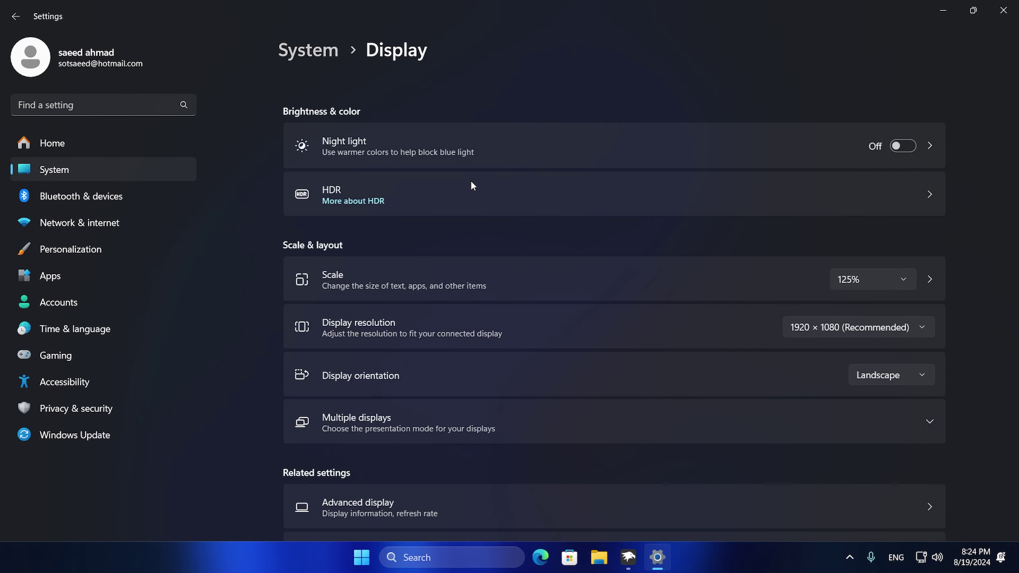
{"action": "left_click", "coordinate": [510, 289]}
{"action": "left_click", "coordinate": [882, 255]}
{"action": "key", "text": "super+d"}
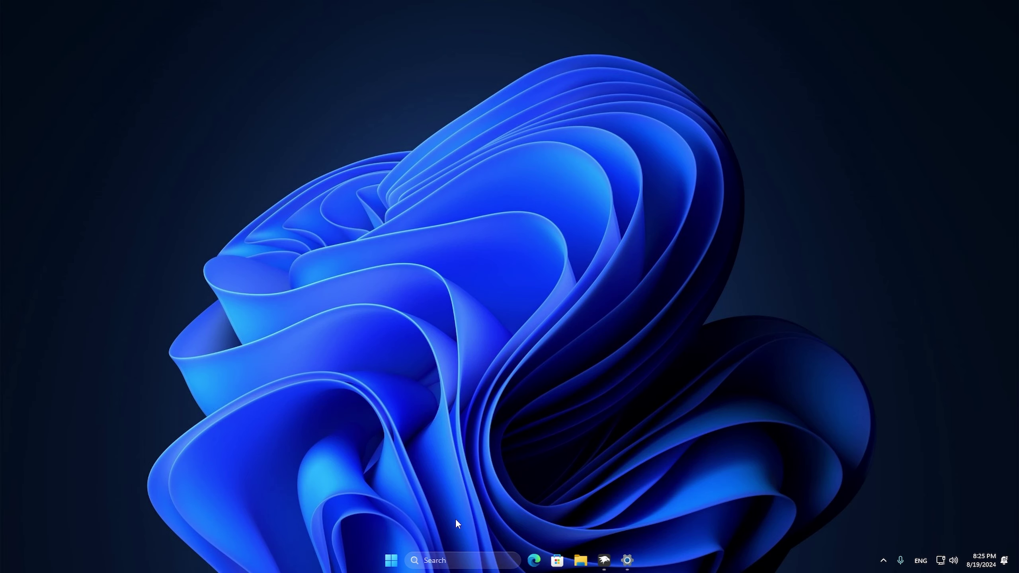
{"action": "left_click", "coordinate": [391, 560]}
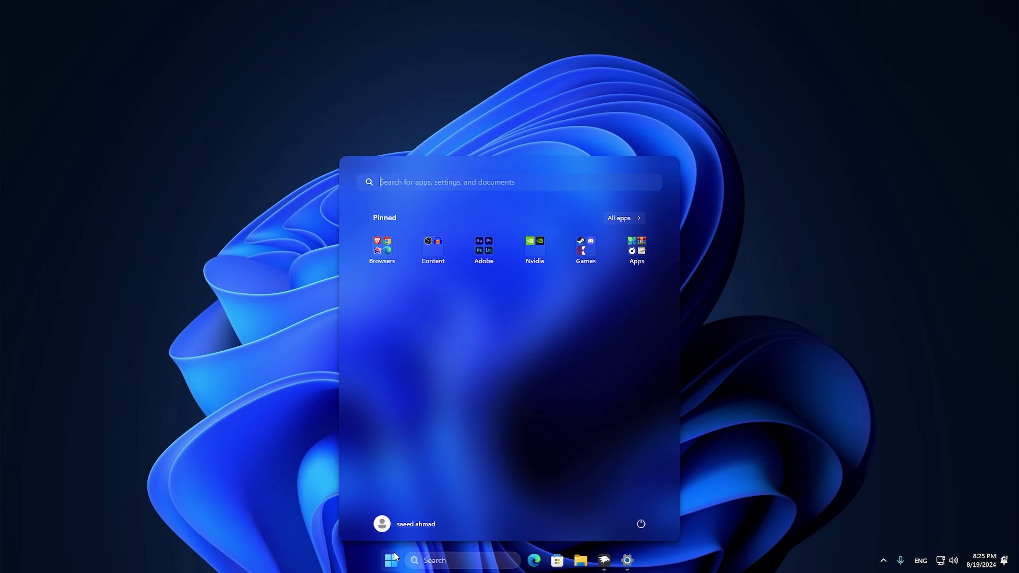
{"action": "left_click", "coordinate": [395, 558]}
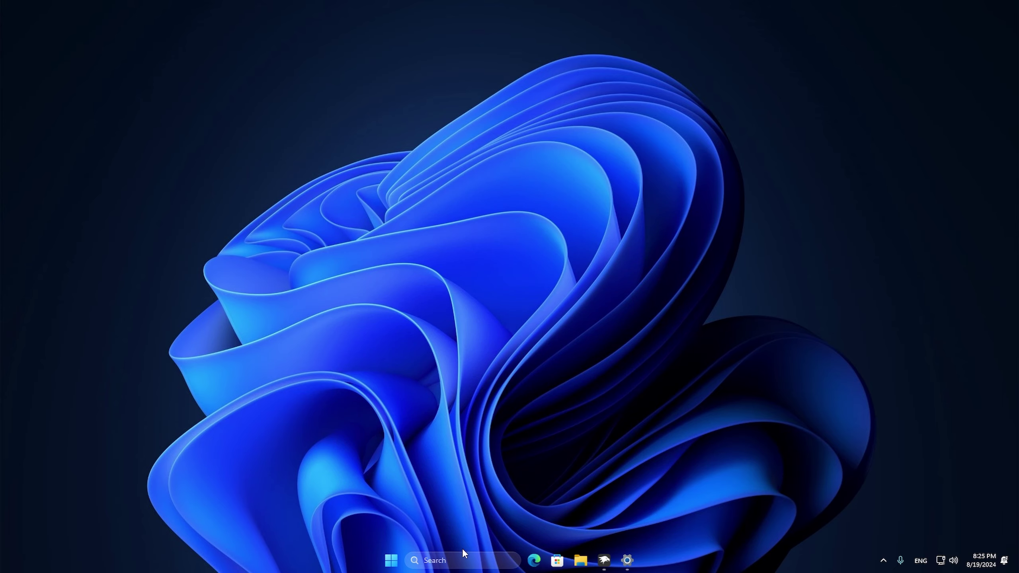
Return to Windhawk, set the Start Menu Styler's theme to Fluent2Inspired and save the mod settings.
{"action": "left_click", "coordinate": [604, 560]}
{"action": "left_click", "coordinate": [251, 279]}
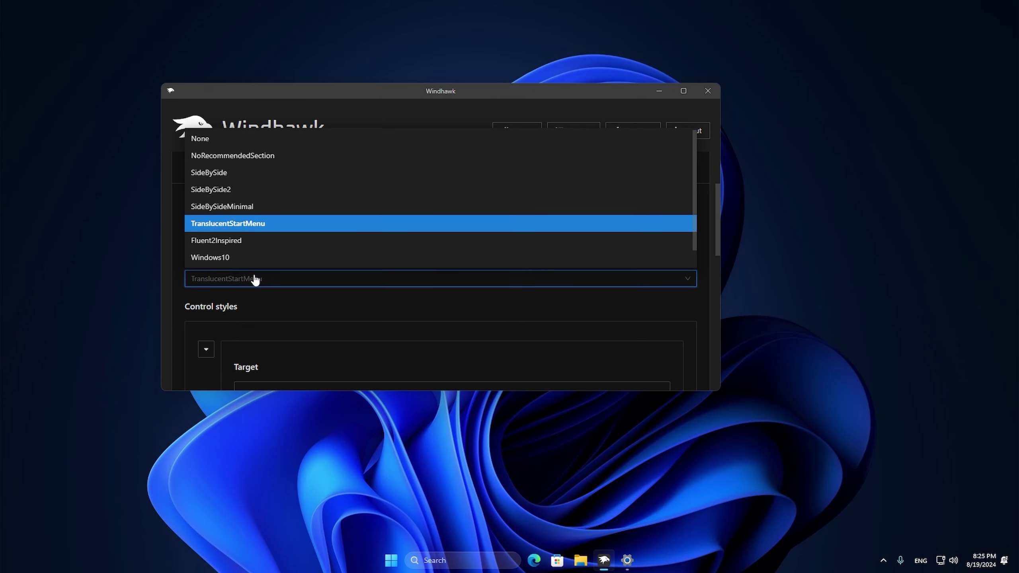
{"action": "left_click", "coordinate": [258, 242]}
{"action": "left_click", "coordinate": [236, 211]}
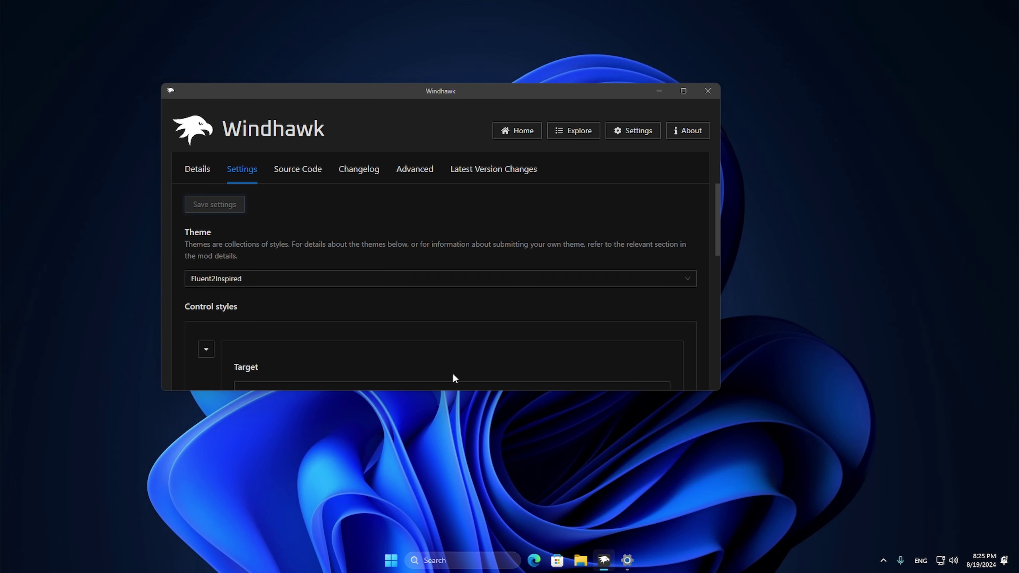
Check the Fluent2Inspired Start menu and its all apps list, and view the menu again with Windhawk minimized.
{"action": "left_click", "coordinate": [391, 561]}
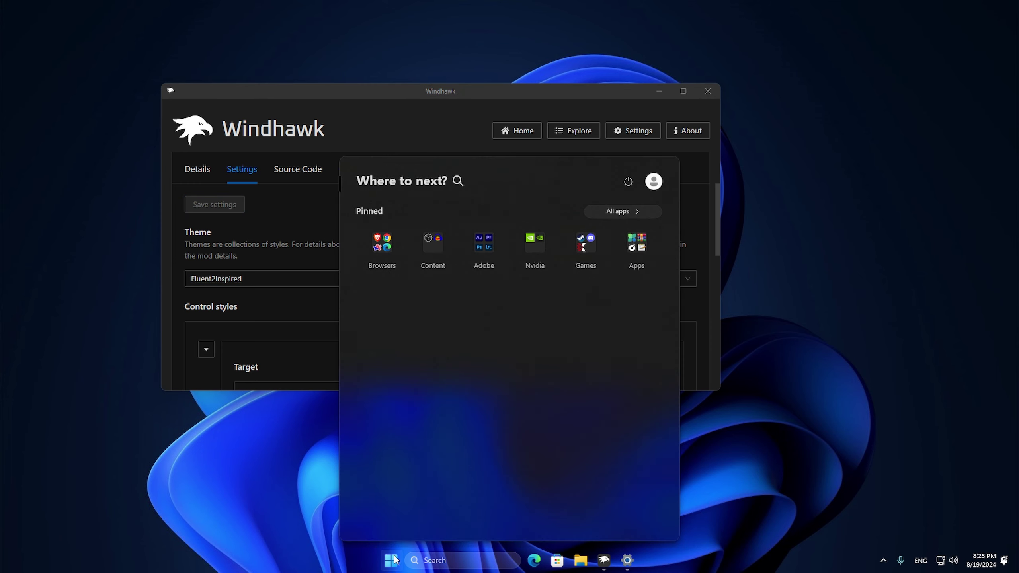
{"action": "left_click", "coordinate": [619, 211]}
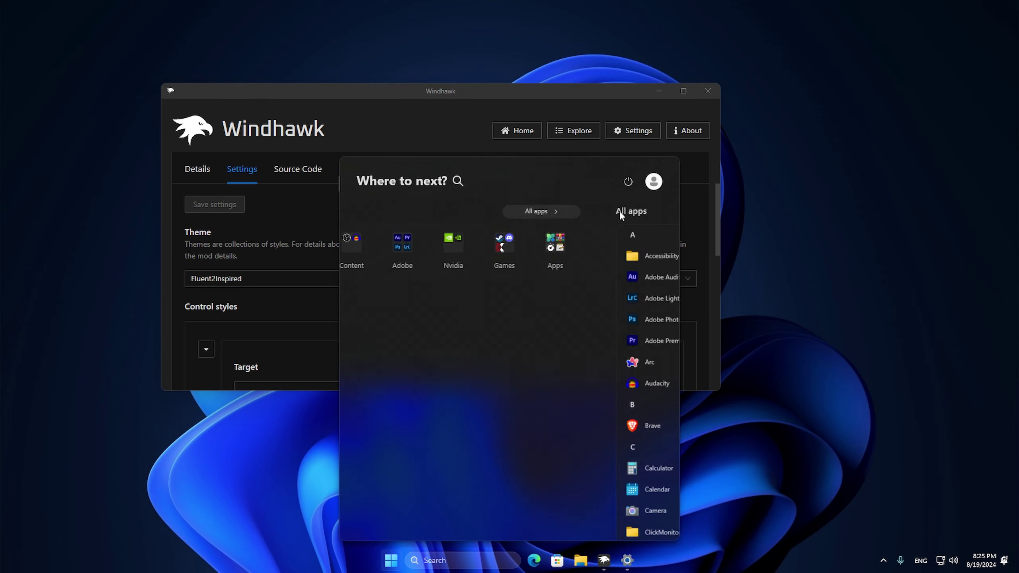
{"action": "left_click", "coordinate": [645, 210]}
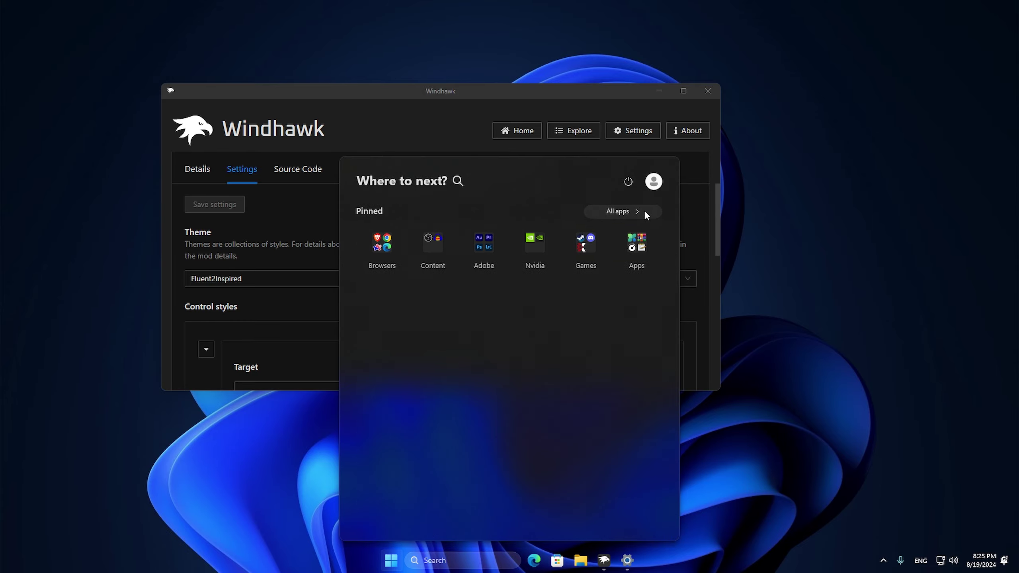
{"action": "left_click", "coordinate": [657, 92]}
{"action": "left_click", "coordinate": [657, 90]}
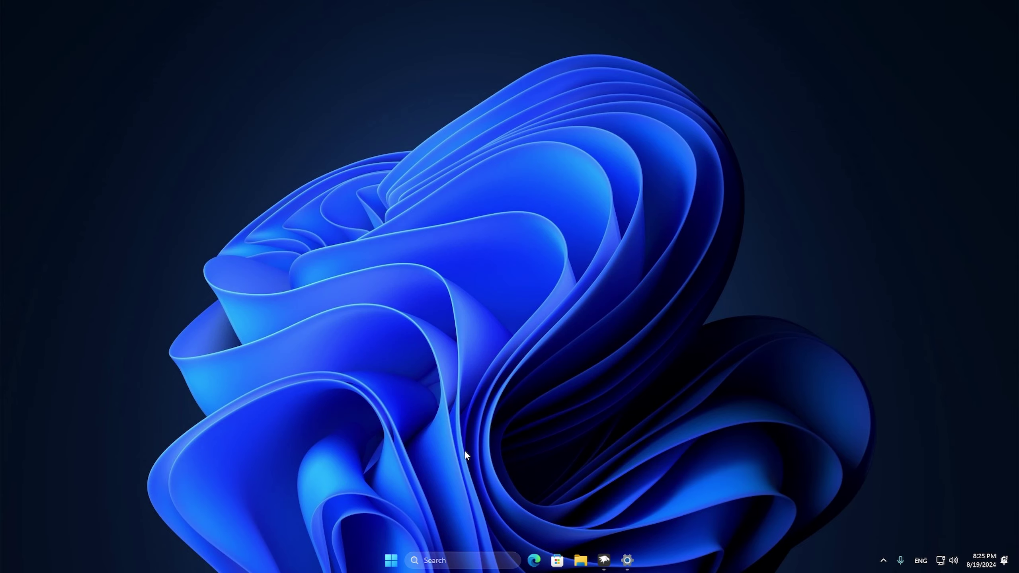
{"action": "left_click", "coordinate": [391, 560]}
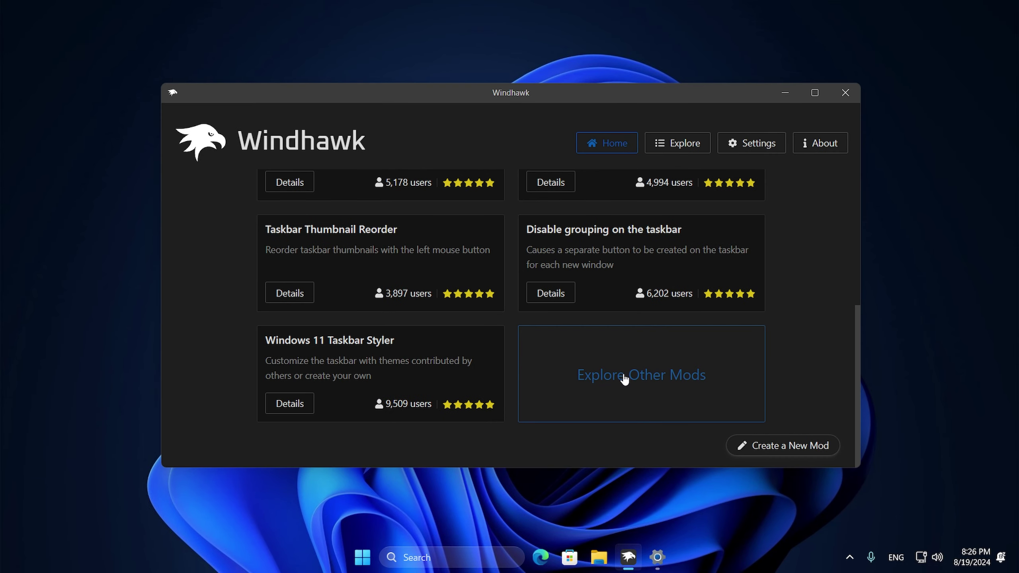
Open Windhawk's full mod catalog, browse through the available mods and return to the start of the list.
{"action": "left_click", "coordinate": [625, 372]}
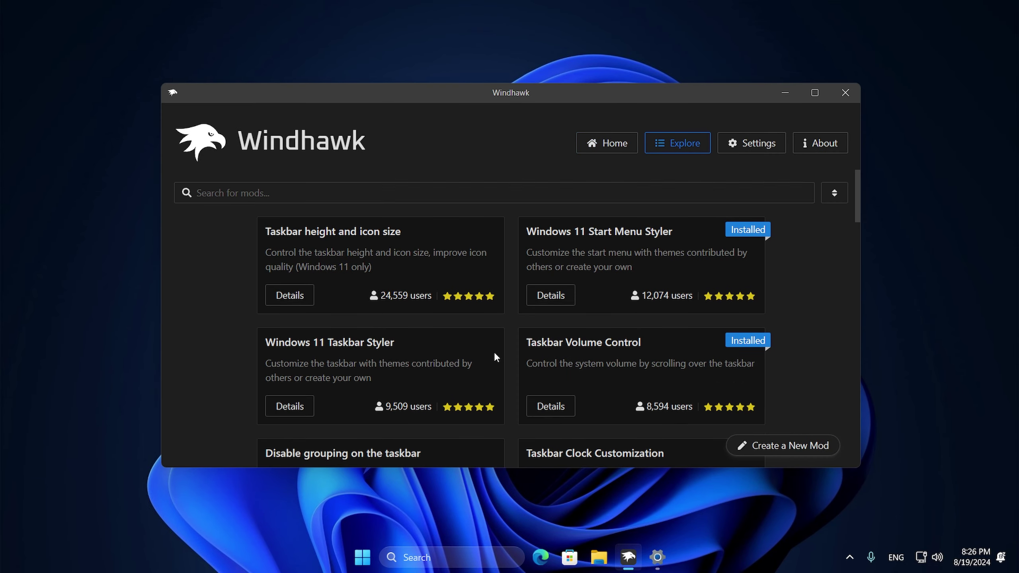
{"action": "scroll", "coordinate": [495, 354], "scroll_direction": "down", "scroll_amount": 15}
{"action": "scroll", "coordinate": [496, 353], "scroll_direction": "down", "scroll_amount": 20}
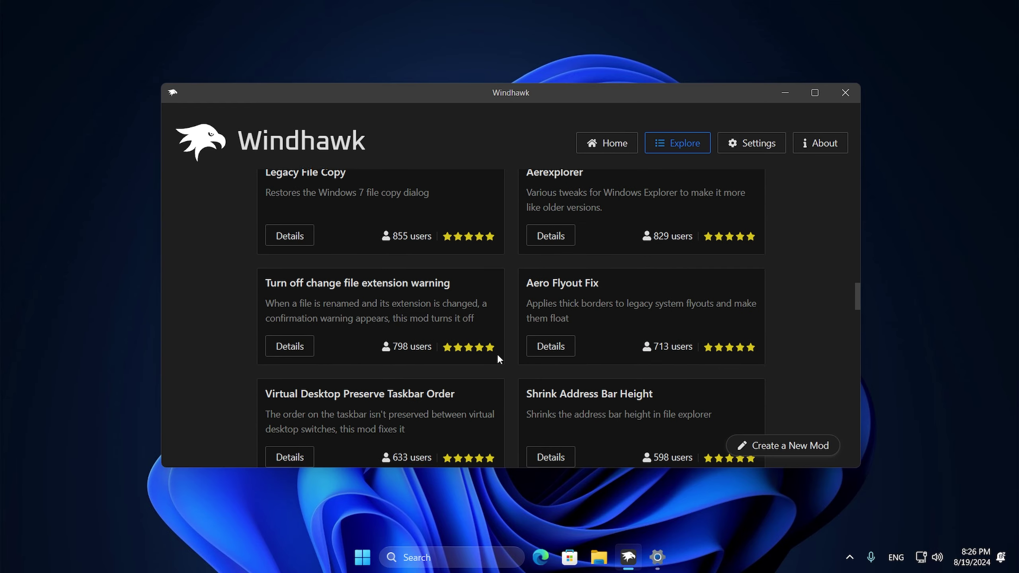
{"action": "scroll", "coordinate": [503, 359], "scroll_direction": "down", "scroll_amount": 20}
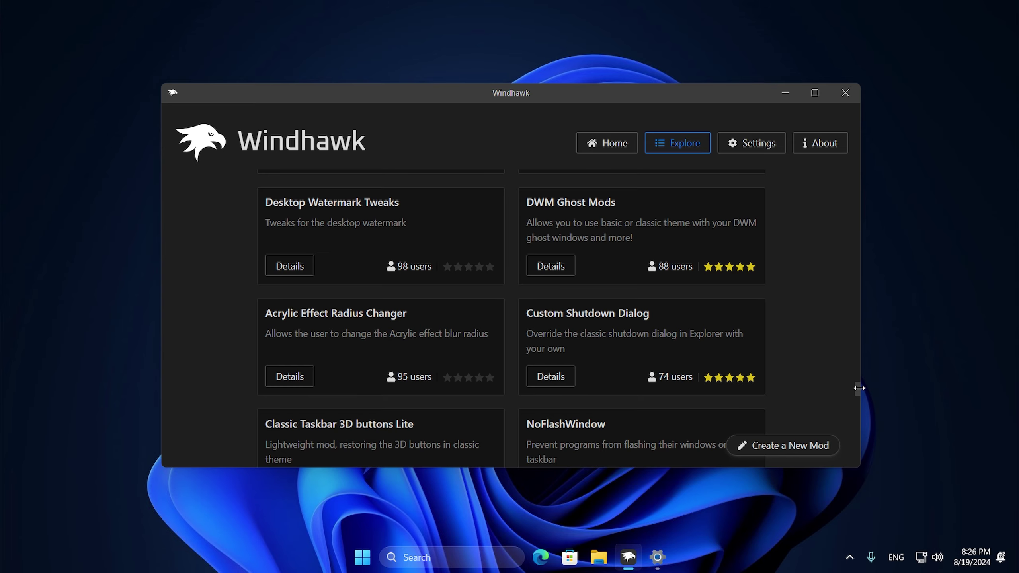
{"action": "left_click_drag", "start_coordinate": [857, 388], "coordinate": [775, 175]}
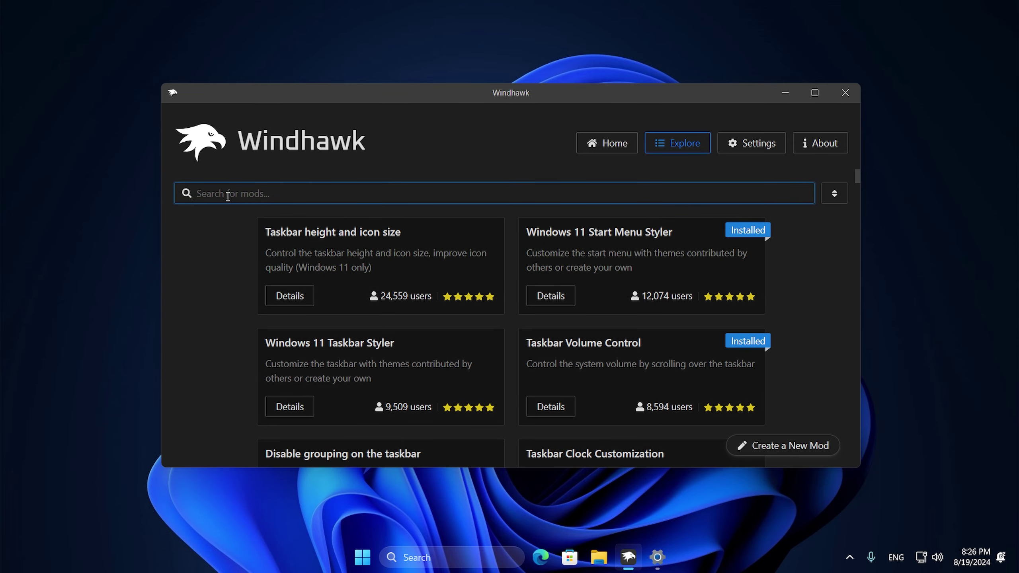
Search the mod catalog for "taskbar" and look through the matching mods.
{"action": "type", "text": "skbar"}
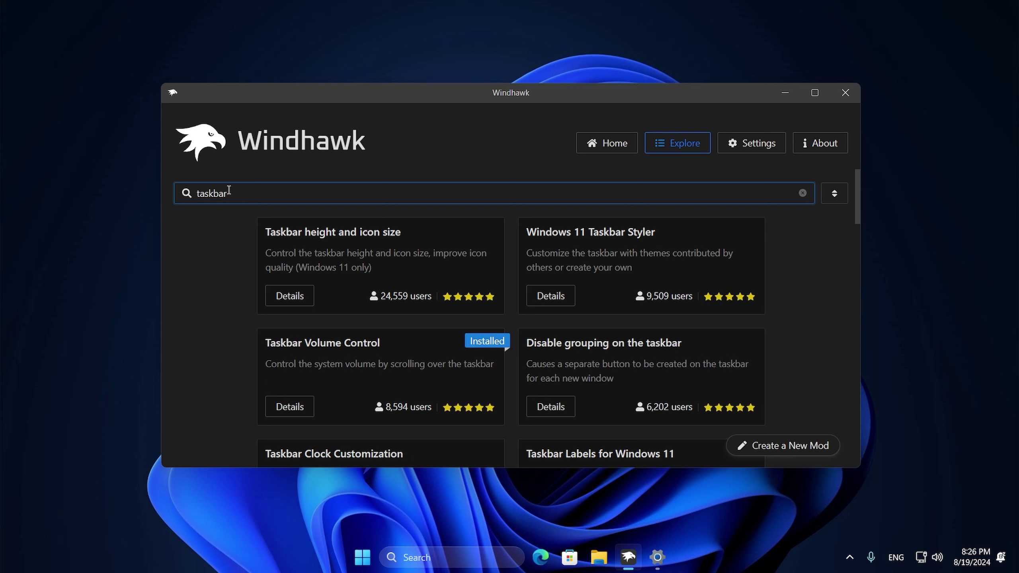
{"action": "scroll", "coordinate": [462, 269], "scroll_direction": "down", "scroll_amount": 10}
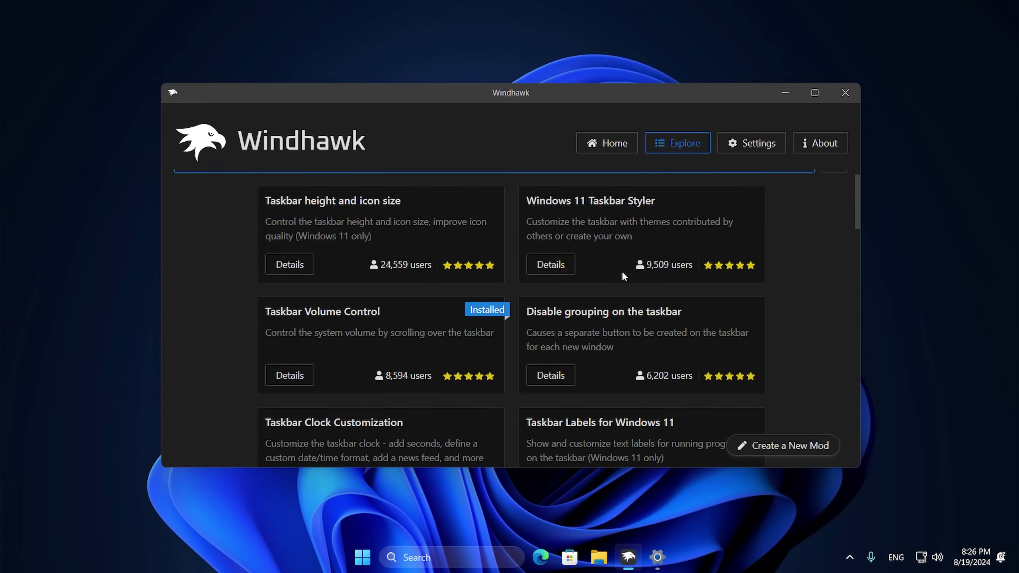
{"action": "scroll", "coordinate": [463, 249], "scroll_direction": "up", "scroll_amount": 6}
{"action": "scroll", "coordinate": [402, 233], "scroll_direction": "up", "scroll_amount": 5}
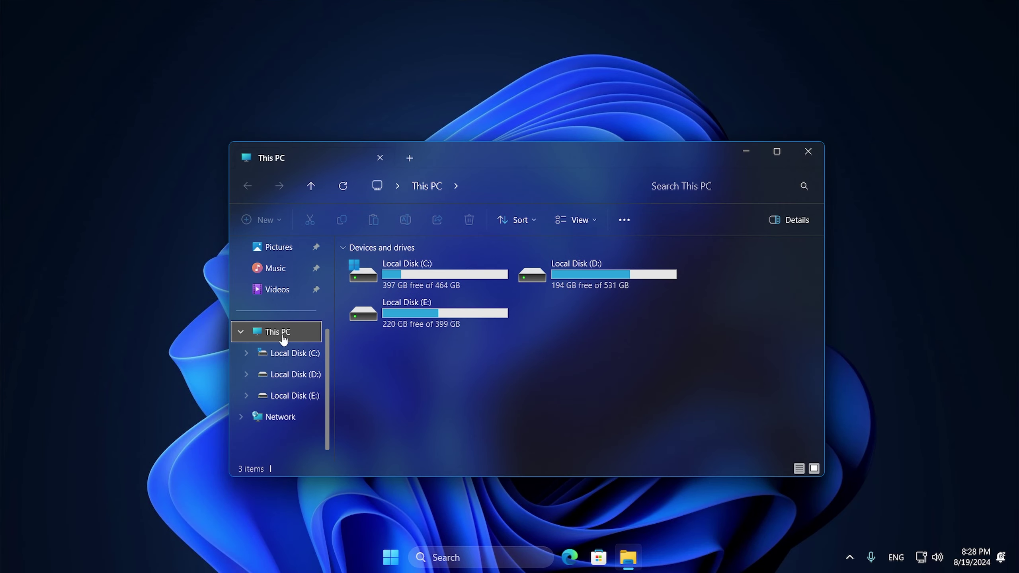
Open System Protection from This PC's properties in File Explorer and select the drive Local Disk (C:) (System).
{"action": "right_click", "coordinate": [283, 338]}
{"action": "left_click", "coordinate": [303, 323]}
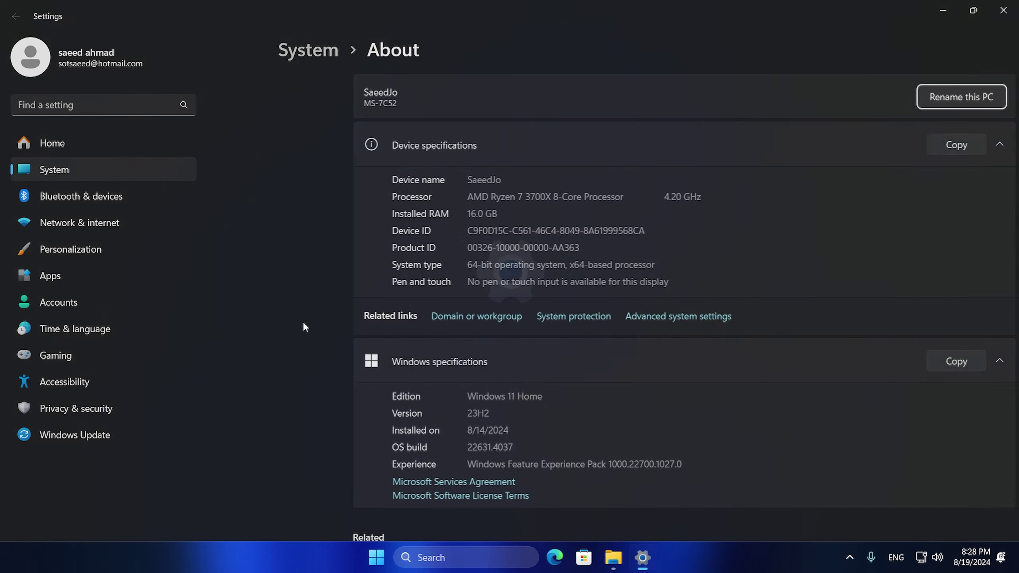
{"action": "left_click", "coordinate": [490, 318]}
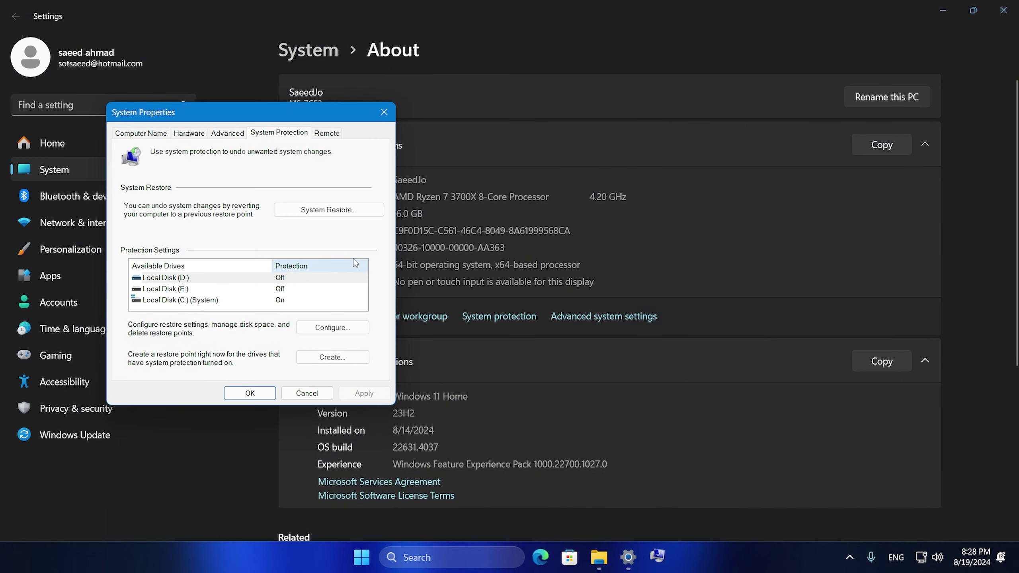
{"action": "left_click", "coordinate": [268, 301]}
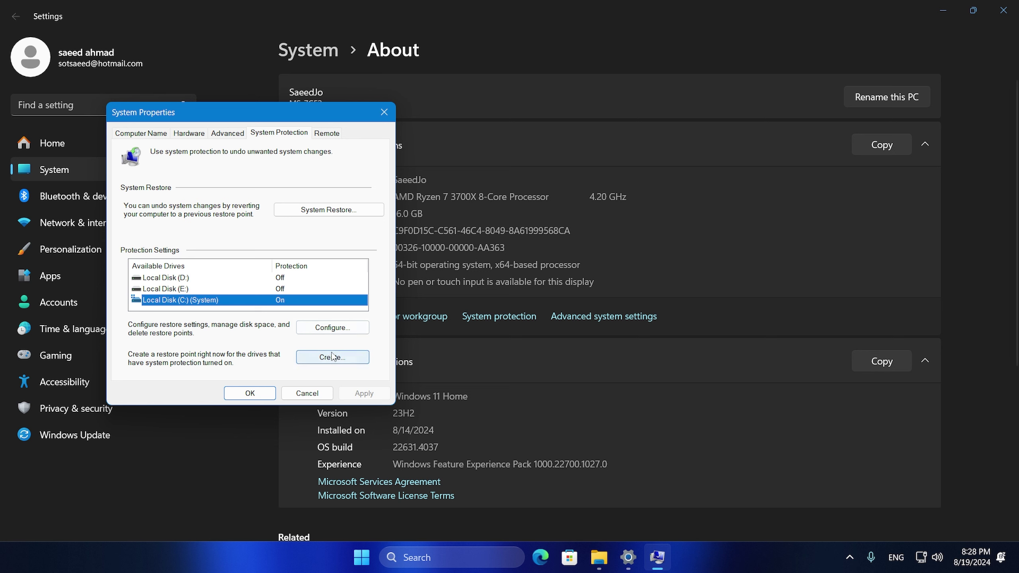
Start System Restore, select the manual restore point "windhwk" and cancel the wizard without restoring.
{"action": "left_click", "coordinate": [328, 212]}
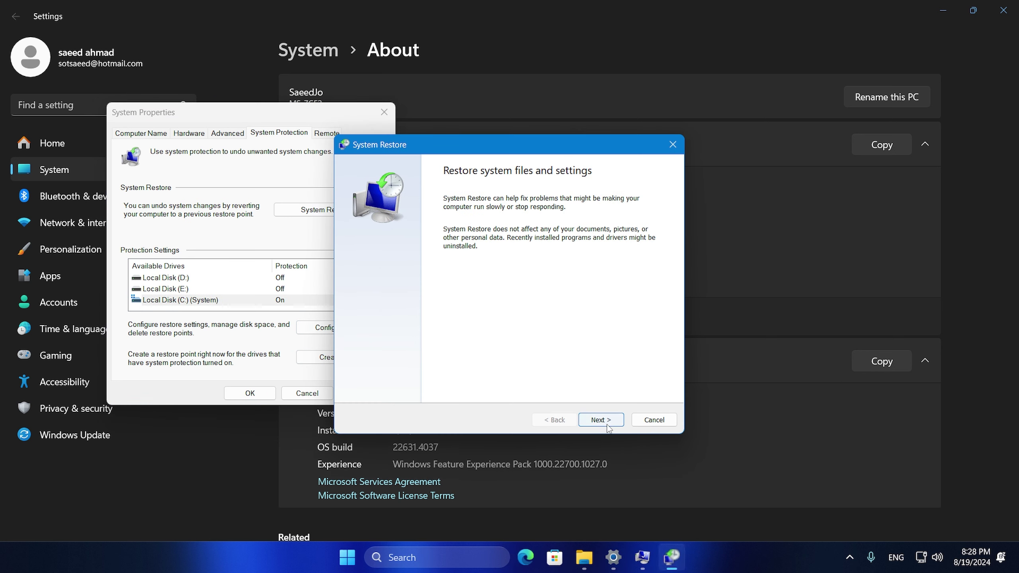
{"action": "left_click", "coordinate": [606, 421]}
{"action": "left_click", "coordinate": [538, 249]}
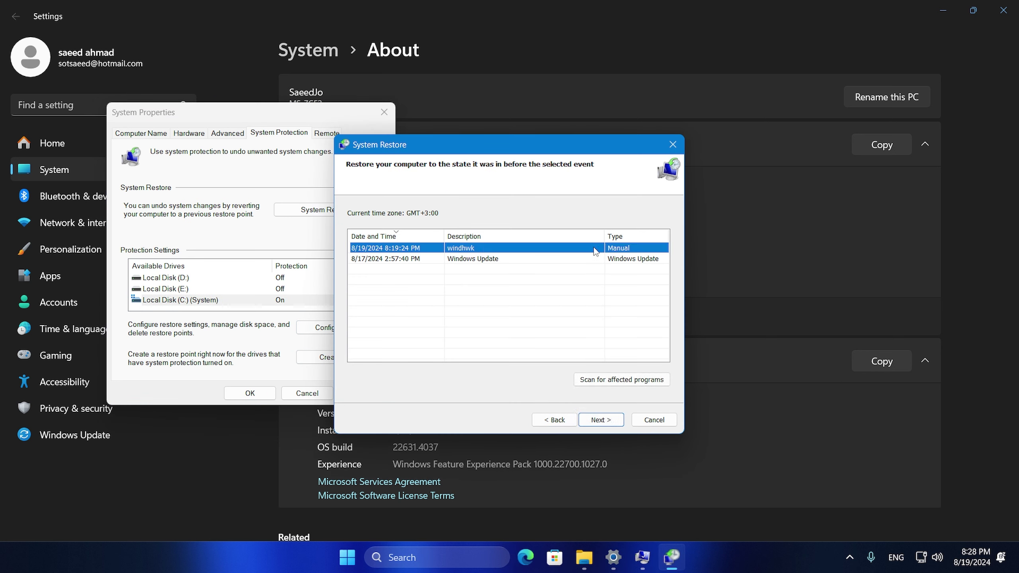
{"action": "left_click", "coordinate": [667, 420]}
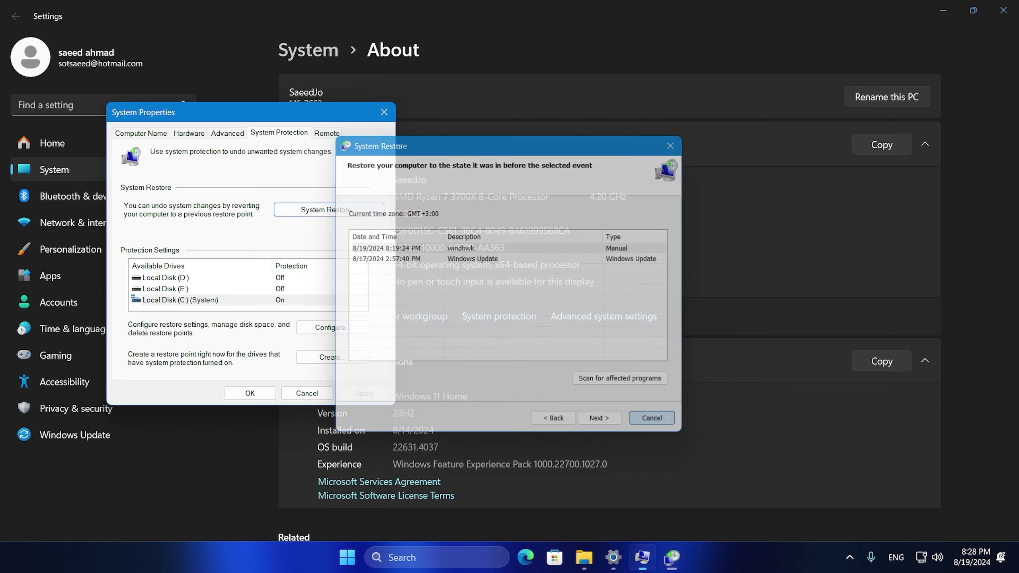
Cancel System Properties and close the Settings and File Explorer windows.
{"action": "left_click", "coordinate": [307, 393]}
{"action": "left_click", "coordinate": [1003, 10]}
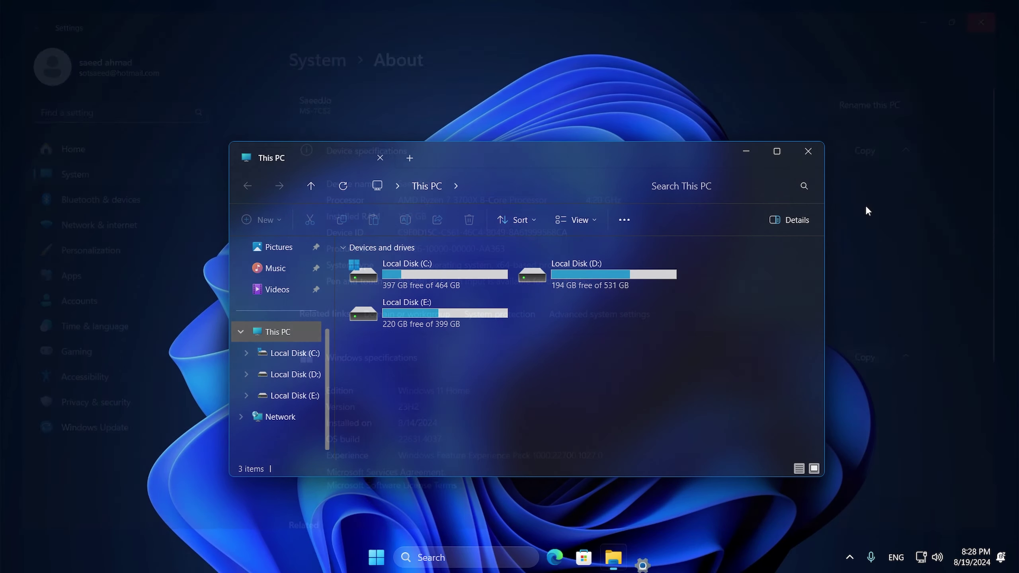
{"action": "left_click", "coordinate": [811, 152]}
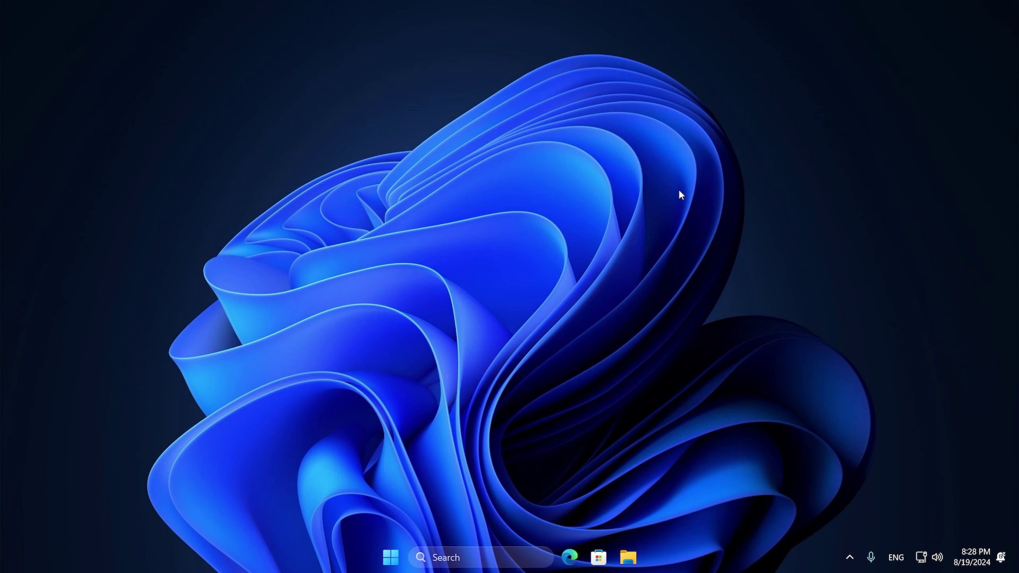